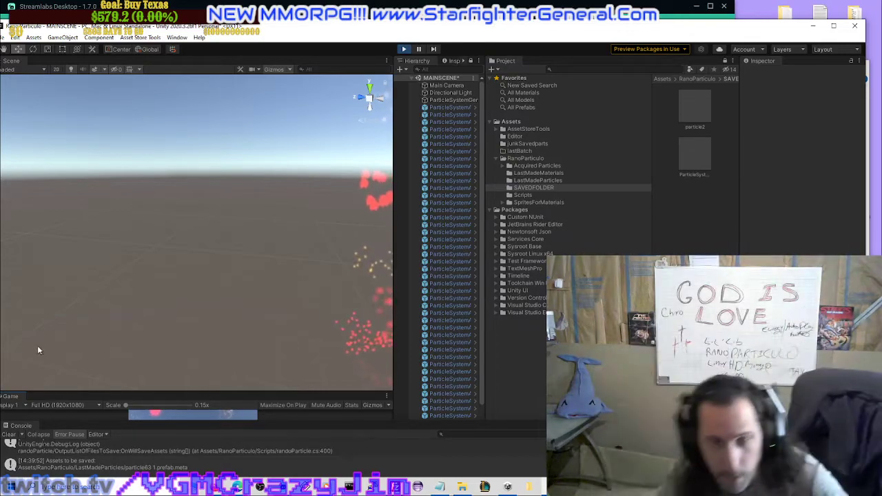
Save the particle system of falling blue-white triangles as an original prefab in SAVEDFOLDER.
{"action": "right_click_drag", "start_coordinate": [37, 348], "coordinate": [255, 255]}
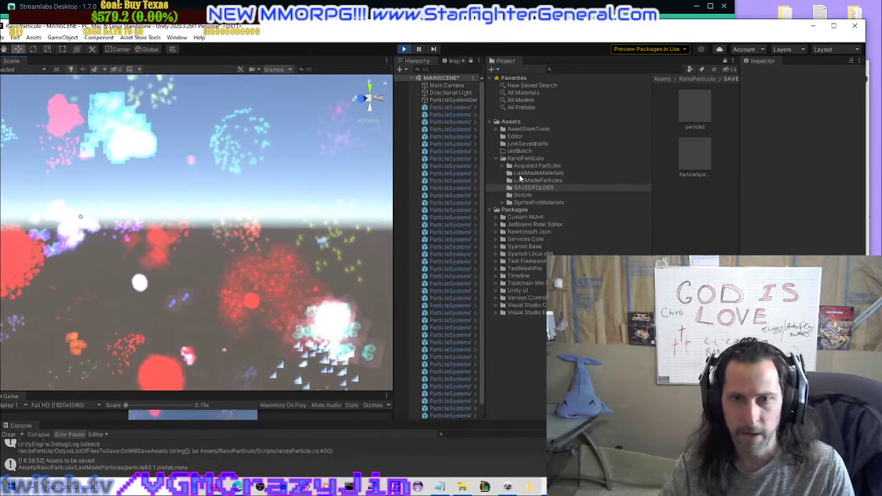
{"action": "right_click_drag", "start_coordinate": [313, 205], "coordinate": [405, 225]}
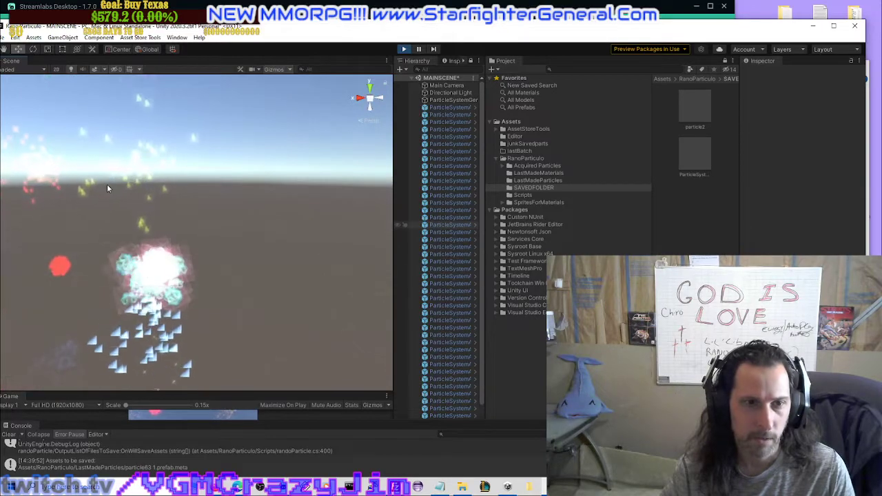
{"action": "right_click_drag", "start_coordinate": [107, 186], "coordinate": [152, 318]}
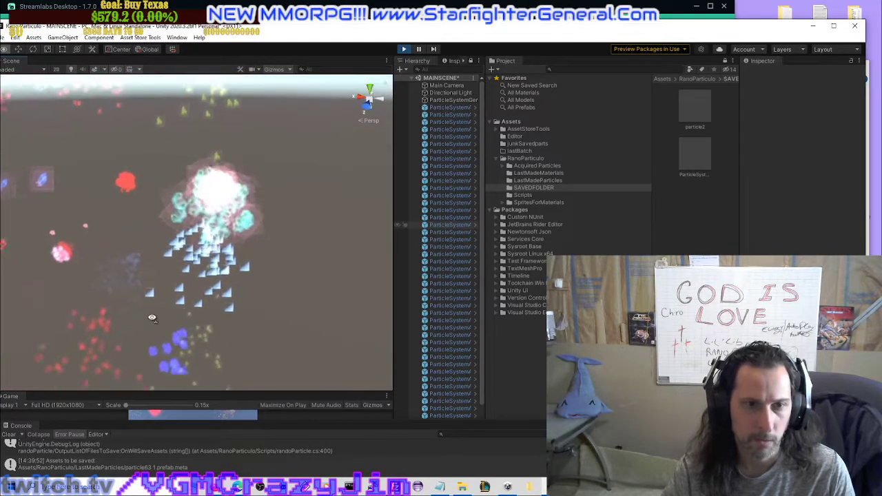
{"action": "left_click", "coordinate": [219, 286]}
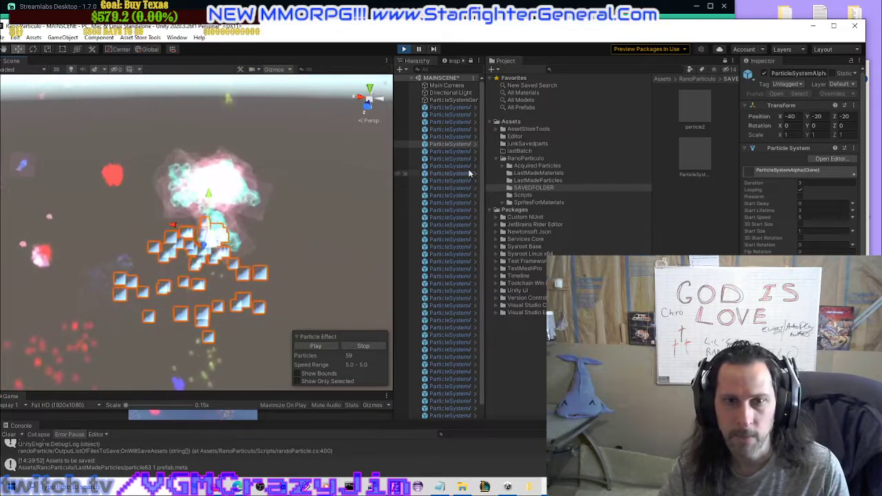
{"action": "left_click_drag", "start_coordinate": [455, 144], "coordinate": [524, 194]}
{"action": "left_click", "coordinate": [398, 280]}
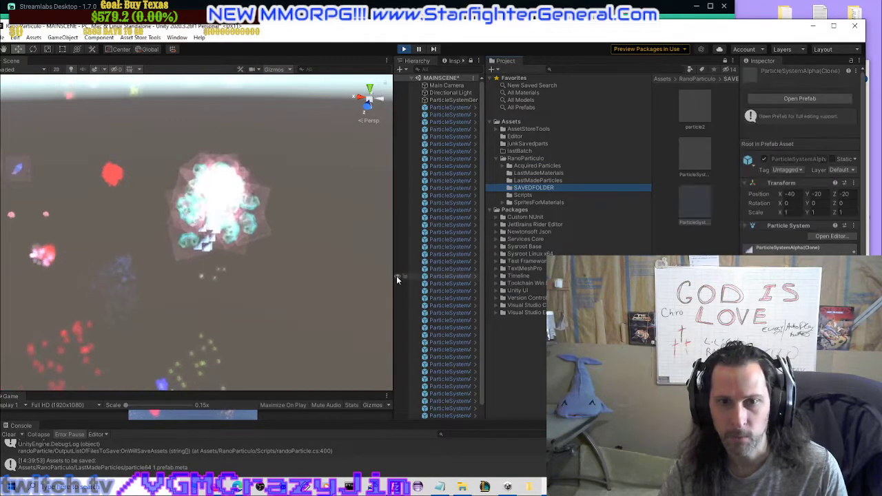
Look for the pink and teal cloud particle system in the hierarchy and maximize the editor window.
{"action": "left_click", "coordinate": [238, 202]}
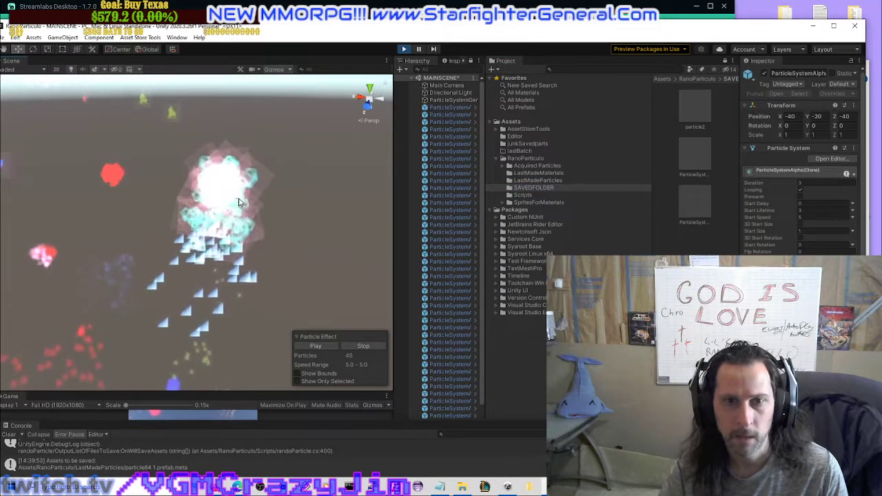
{"action": "left_click_drag", "start_coordinate": [272, 183], "coordinate": [274, 183]}
{"action": "scroll", "coordinate": [447, 207], "scroll_direction": "down", "scroll_amount": 3}
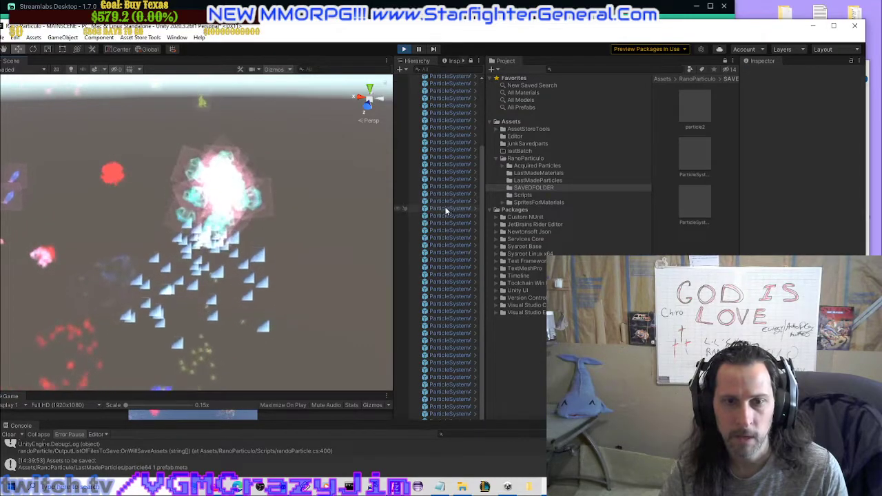
{"action": "scroll", "coordinate": [448, 199], "scroll_direction": "up", "scroll_amount": 3}
{"action": "scroll", "coordinate": [448, 183], "scroll_direction": "down", "scroll_amount": 3}
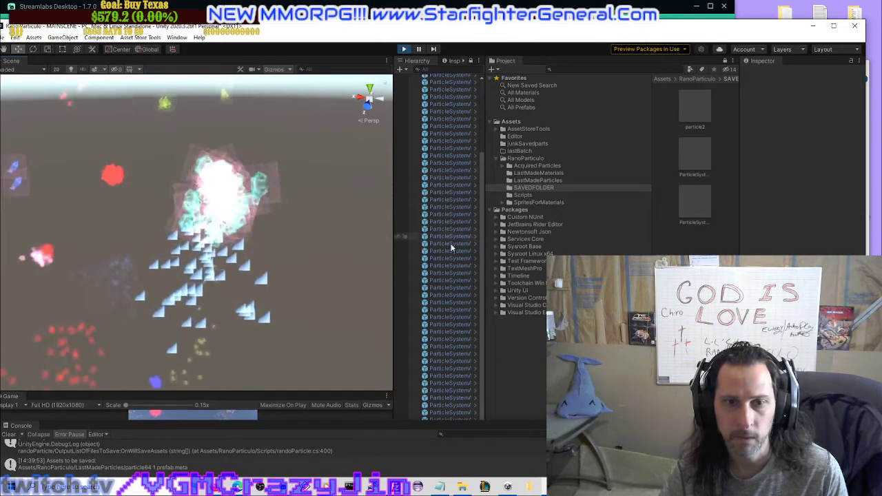
{"action": "left_click_drag", "start_coordinate": [460, 420], "coordinate": [460, 480]}
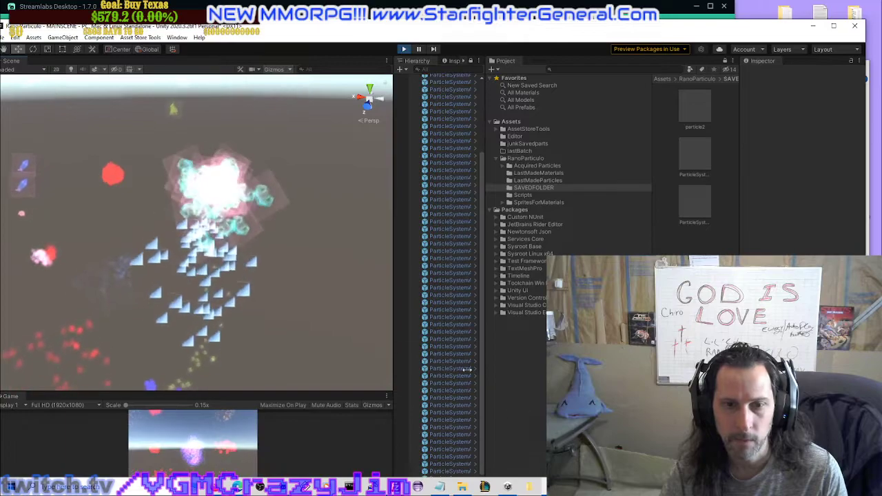
{"action": "double_click", "coordinate": [489, 31]}
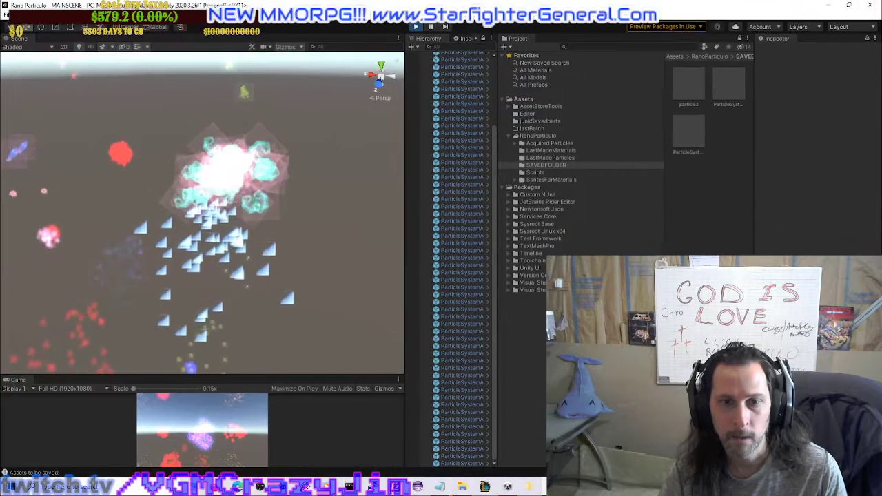
Save the pink and teal cloud particle system as an original prefab in SAVEDFOLDER.
{"action": "left_click", "coordinate": [271, 185]}
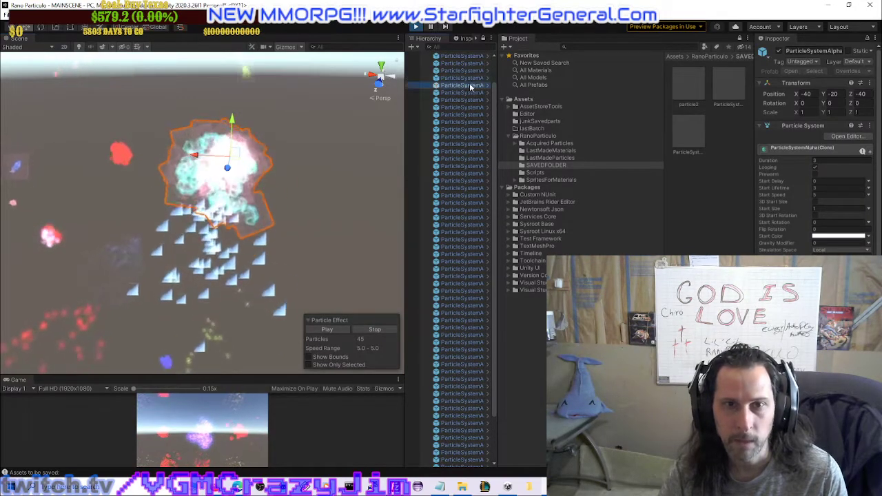
{"action": "left_click_drag", "start_coordinate": [545, 172], "coordinate": [544, 170]}
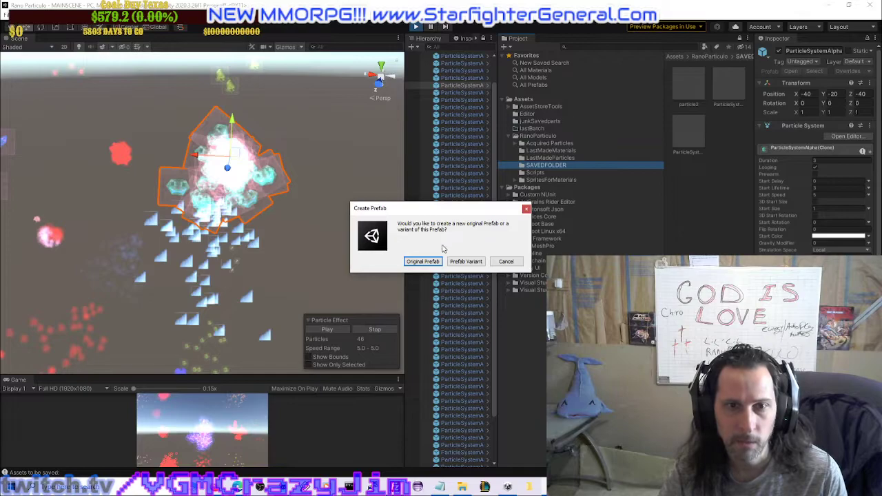
{"action": "left_click", "coordinate": [423, 262]}
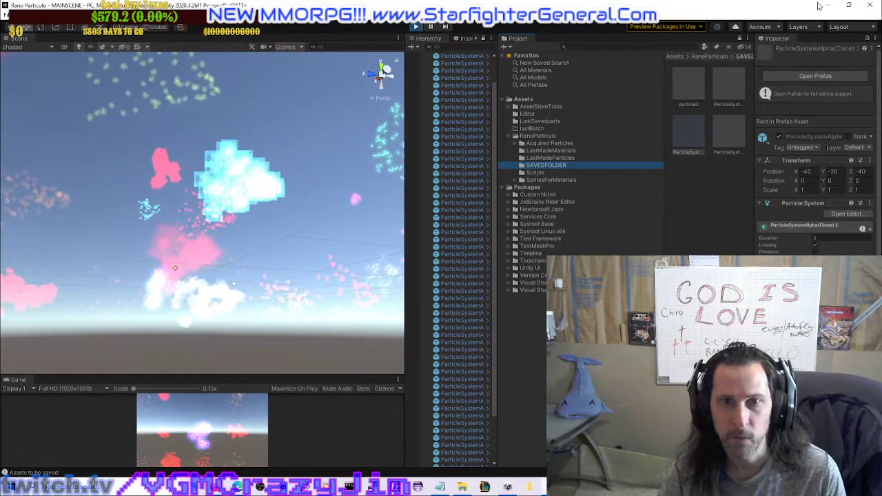
Stop the scene and play it again for a new particle batch, with the generator's Max Z Spawn Array at 5.
{"action": "key", "text": "ctrl+p"}
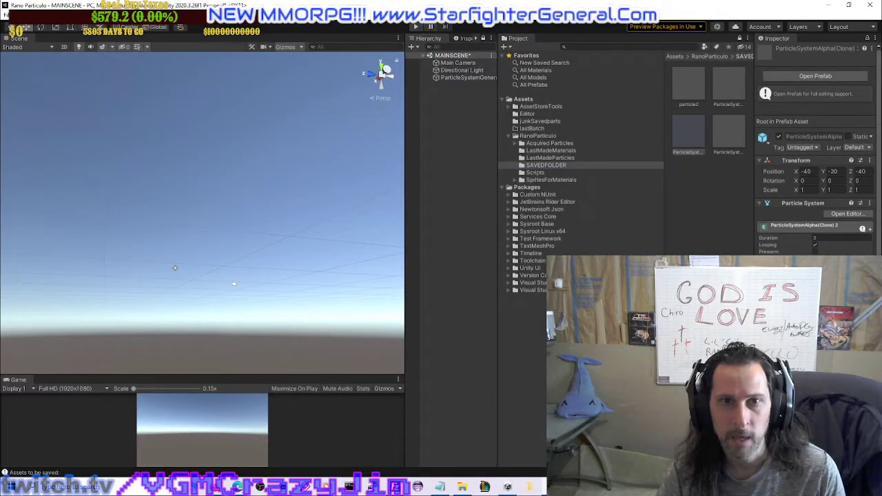
{"action": "left_click", "coordinate": [469, 77]}
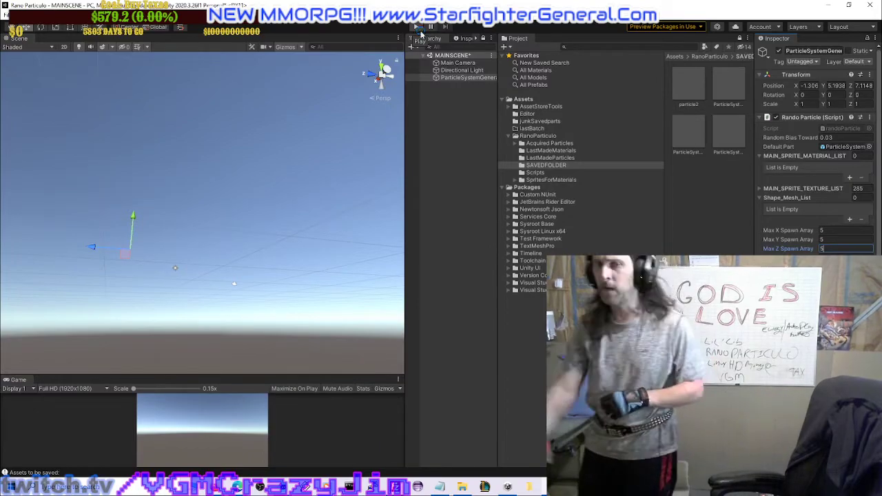
{"action": "left_click", "coordinate": [418, 28]}
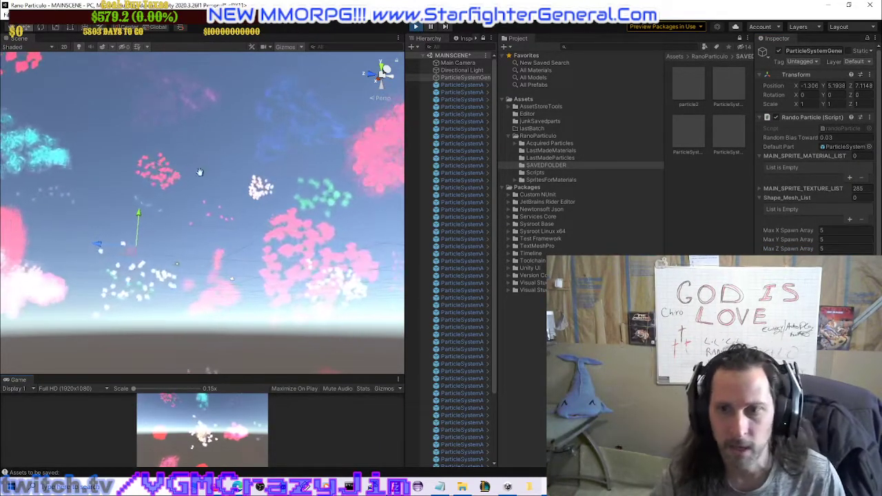
Save the particle system of light blue circles as an original prefab in SAVEDFOLDER.
{"action": "right_click_drag", "start_coordinate": [200, 173], "coordinate": [196, 288]}
{"action": "scroll", "coordinate": [205, 234], "scroll_direction": "up", "scroll_amount": 5}
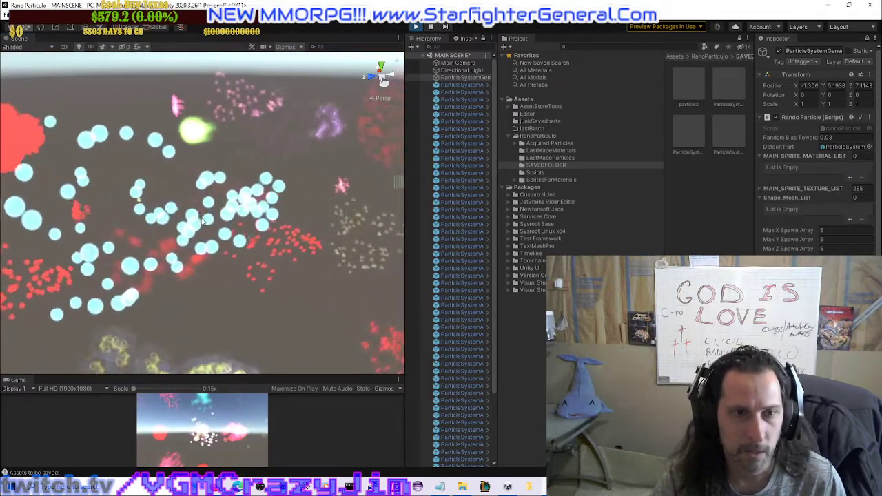
{"action": "left_click", "coordinate": [213, 211]}
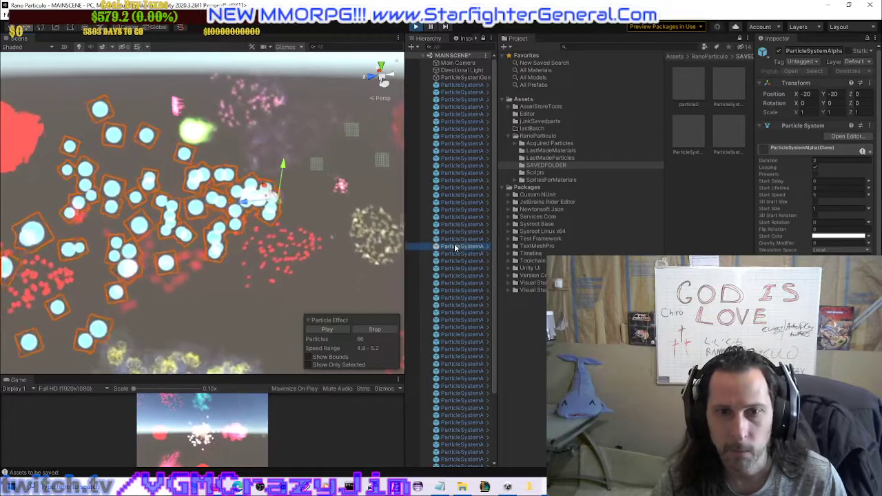
{"action": "left_click_drag", "start_coordinate": [457, 246], "coordinate": [549, 171]}
{"action": "left_click", "coordinate": [422, 261]}
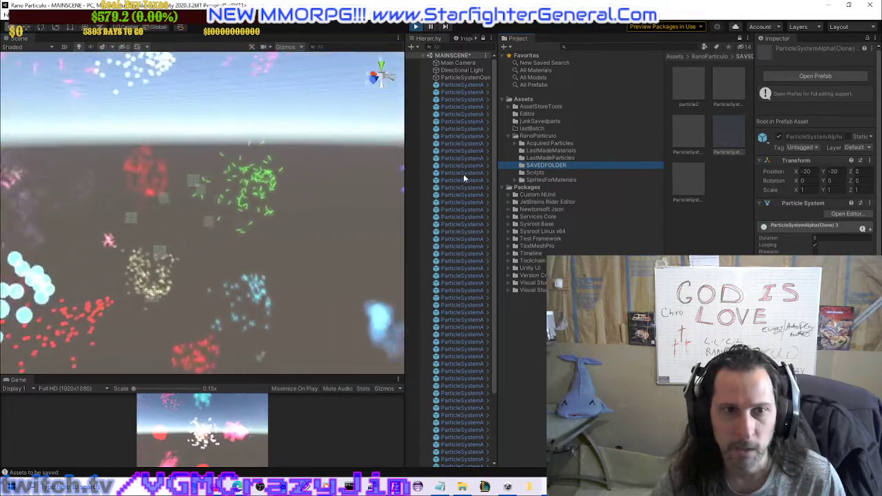
Save the particle system of small green dashes as an original prefab in SAVEDFOLDER.
{"action": "left_click", "coordinate": [251, 177]}
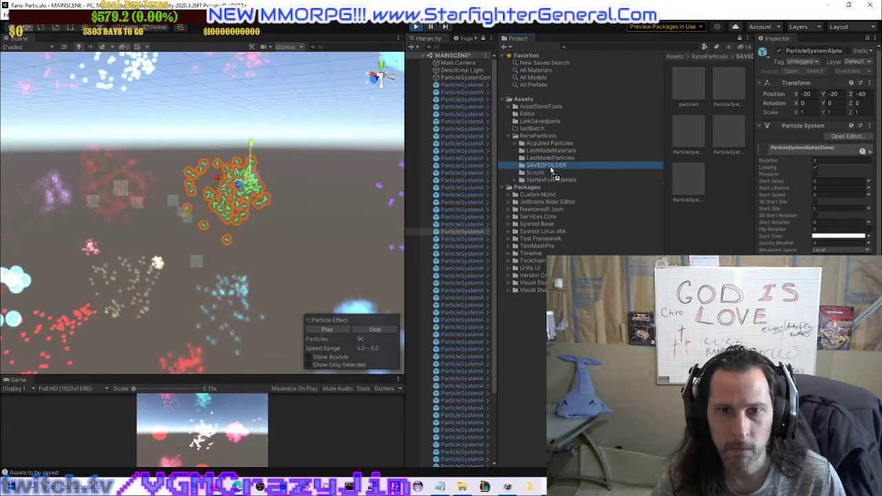
{"action": "left_click_drag", "start_coordinate": [552, 171], "coordinate": [550, 171]}
{"action": "left_click", "coordinate": [419, 261]}
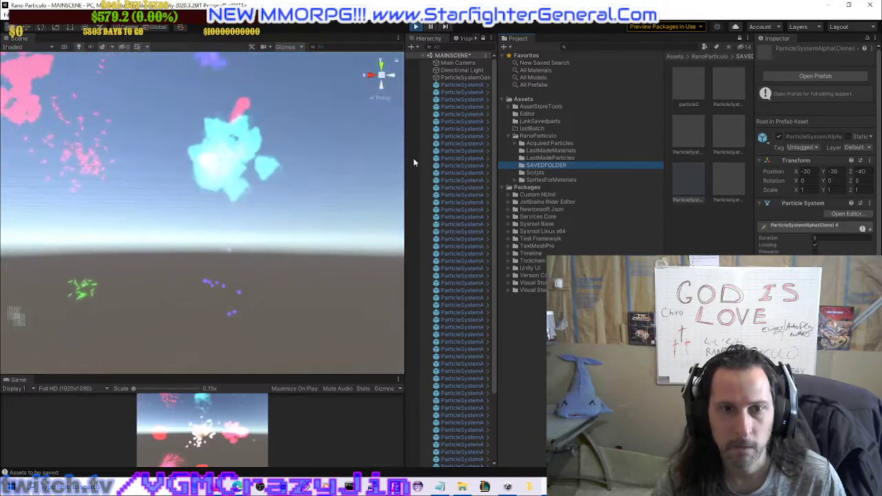
Try to save the particle system of white-pink streaks as an original prefab in SAVEDFOLDER.
{"action": "right_click_drag", "start_coordinate": [395, 165], "coordinate": [102, 160]}
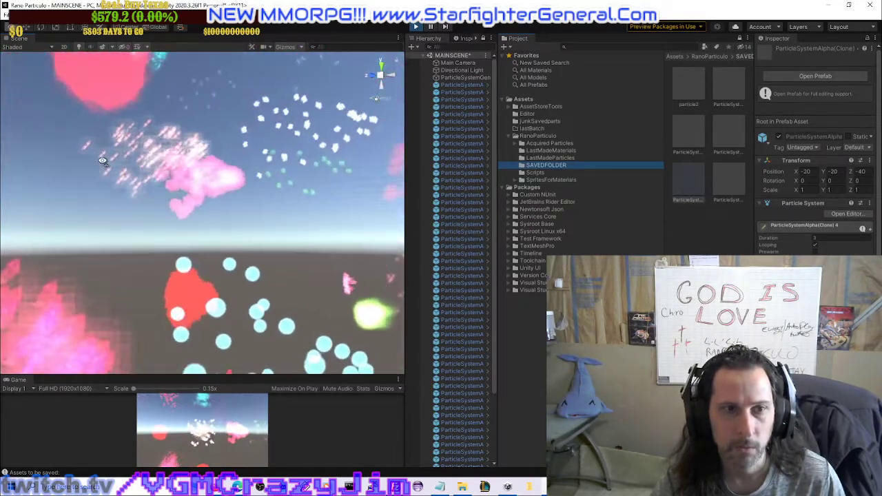
{"action": "left_click", "coordinate": [168, 146]}
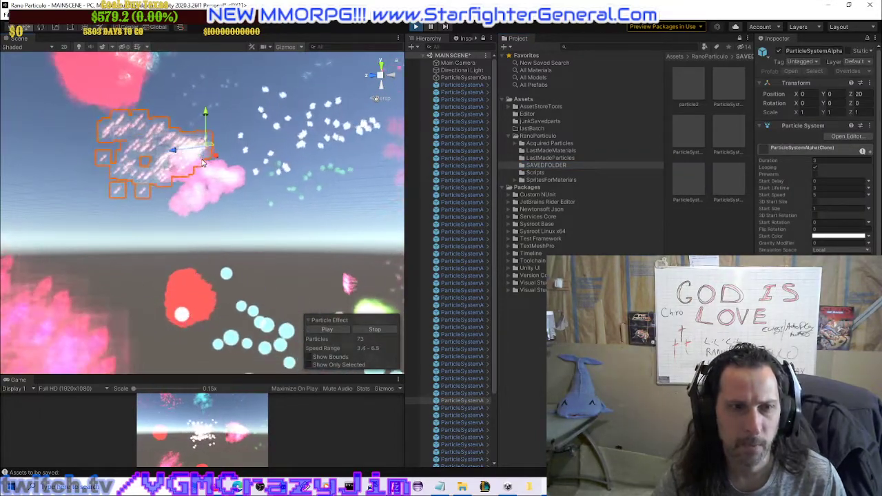
{"action": "mouse_move", "coordinate": [203, 161]}
{"action": "right_mouse_down"}
{"action": "mouse_move", "coordinate": [73, 124]}
{"action": "mouse_move", "coordinate": [198, 145]}
{"action": "right_mouse_up"}
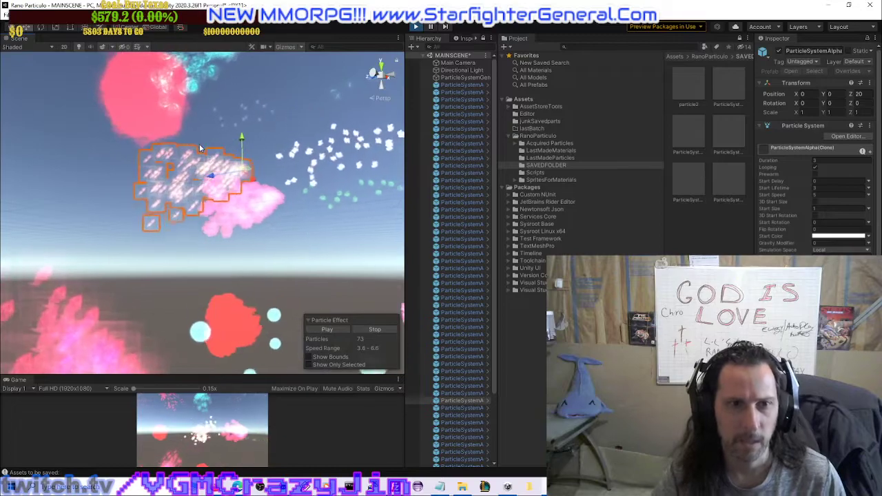
{"action": "left_click", "coordinate": [453, 402]}
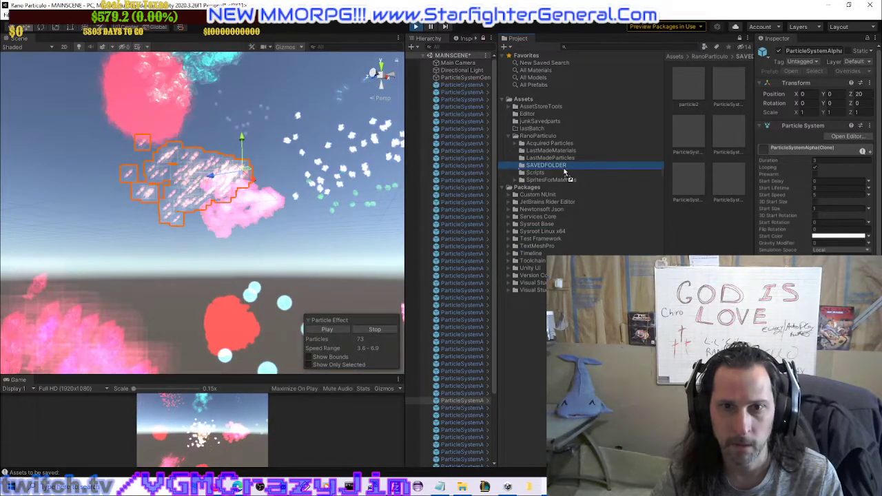
{"action": "left_click_drag", "start_coordinate": [565, 169], "coordinate": [565, 169]}
{"action": "left_click", "coordinate": [422, 261]}
Check the rest of the current particle batch, then stop and replay the scene to generate another one.
{"action": "right_click_drag", "start_coordinate": [248, 152], "coordinate": [735, 59]}
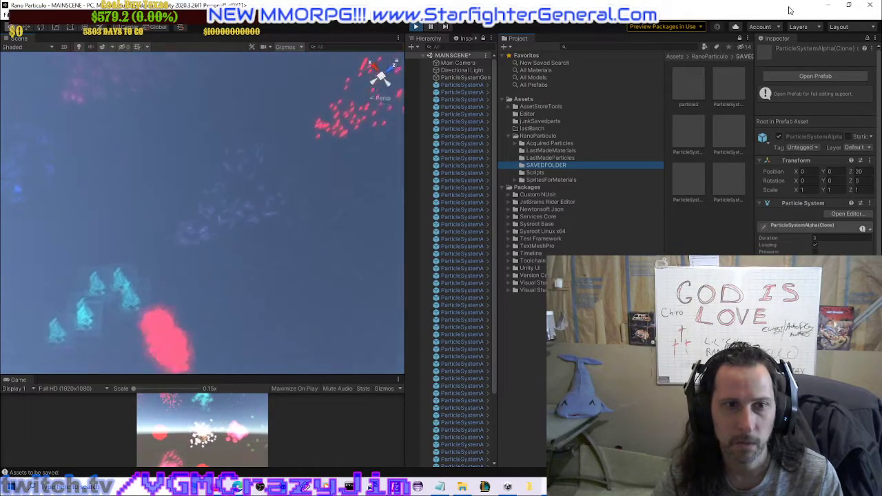
{"action": "right_click_drag", "start_coordinate": [791, 11], "coordinate": [446, 326]}
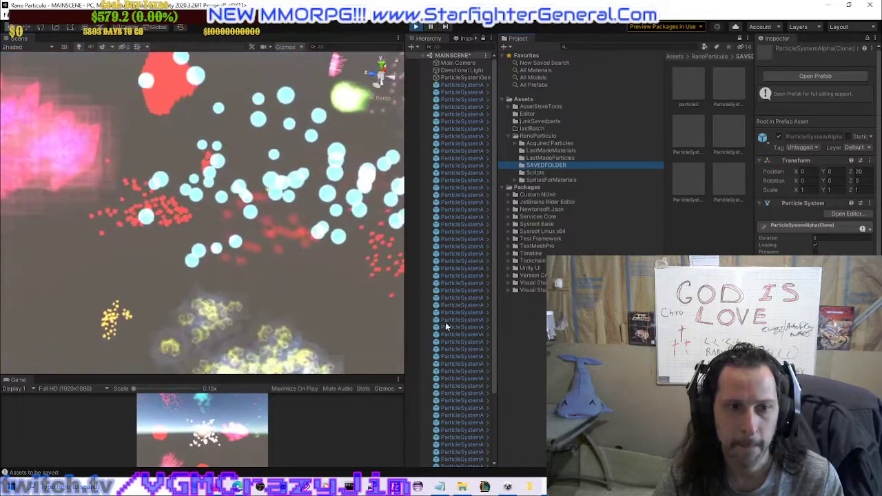
{"action": "key", "text": "ctrl+p"}
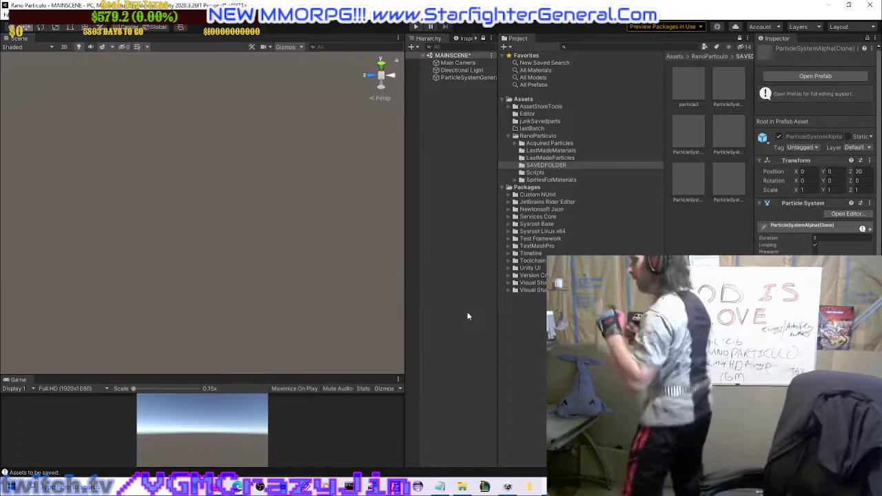
{"action": "key", "text": "ctrl+p"}
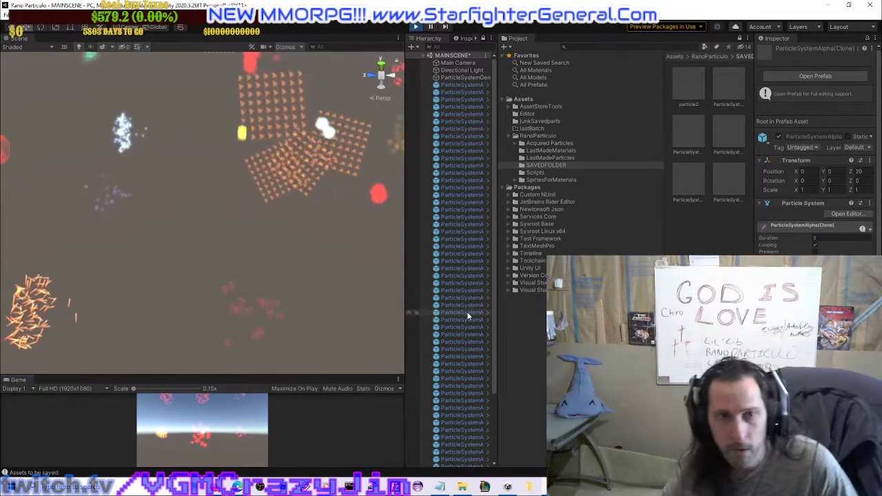
Save the particle system of large orange square grids as an original prefab in SAVEDFOLDER.
{"action": "right_click_drag", "start_coordinate": [307, 243], "coordinate": [70, 233]}
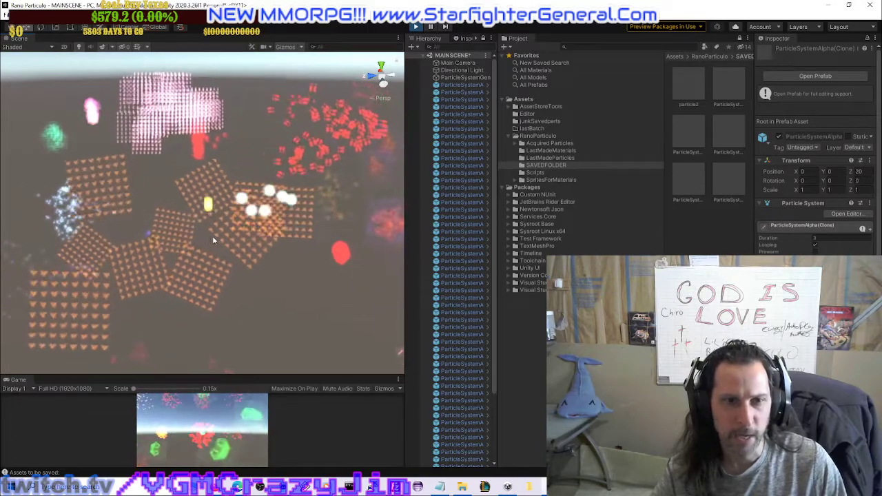
{"action": "left_click", "coordinate": [215, 236]}
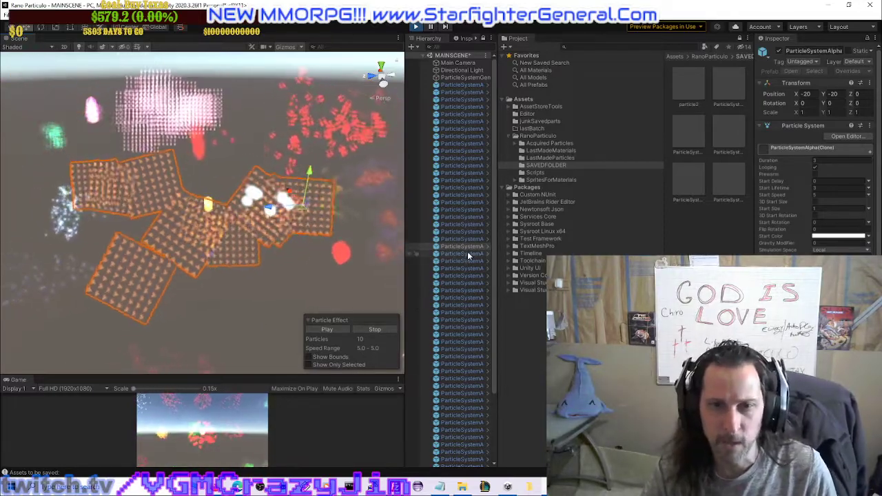
{"action": "left_click", "coordinate": [562, 168]}
{"action": "left_click_drag", "start_coordinate": [563, 168], "coordinate": [562, 168]}
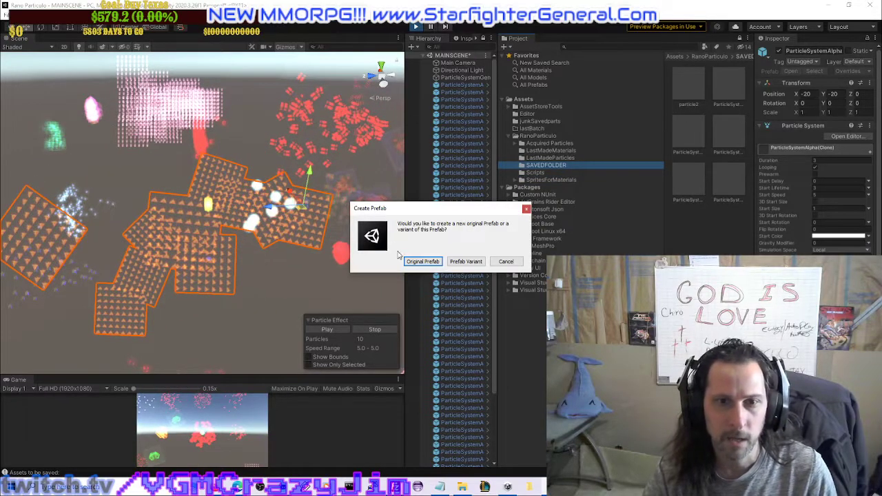
{"action": "left_click", "coordinate": [421, 261]}
Save the dense pink-white grid particle system as an original prefab in SAVEDFOLDER.
{"action": "left_click", "coordinate": [195, 129]}
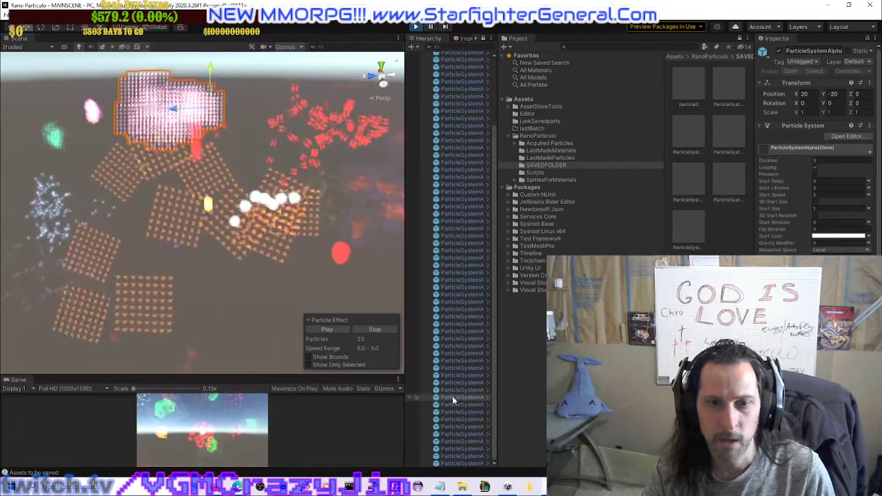
{"action": "left_click_drag", "start_coordinate": [452, 396], "coordinate": [548, 170]}
{"action": "left_click", "coordinate": [410, 259]}
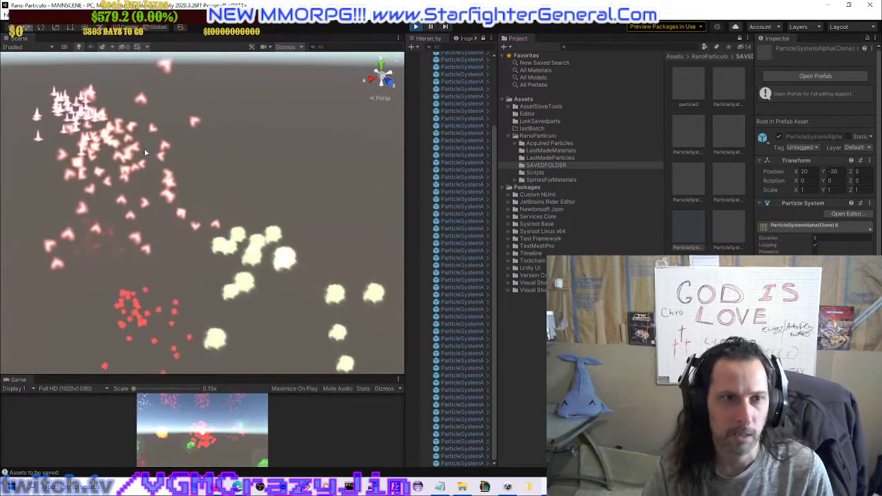
Save the white-pink cone particle system and the pink heart particle system beside it as original prefabs in SAVEDFOLDER.
{"action": "left_click", "coordinate": [67, 102]}
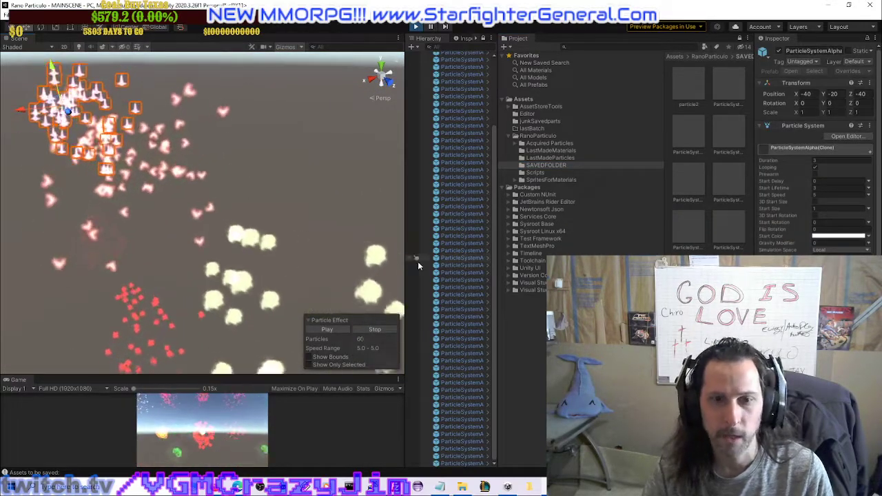
{"action": "scroll", "coordinate": [469, 260], "scroll_direction": "up", "scroll_amount": 2}
{"action": "scroll", "coordinate": [469, 259], "scroll_direction": "up", "scroll_amount": 2}
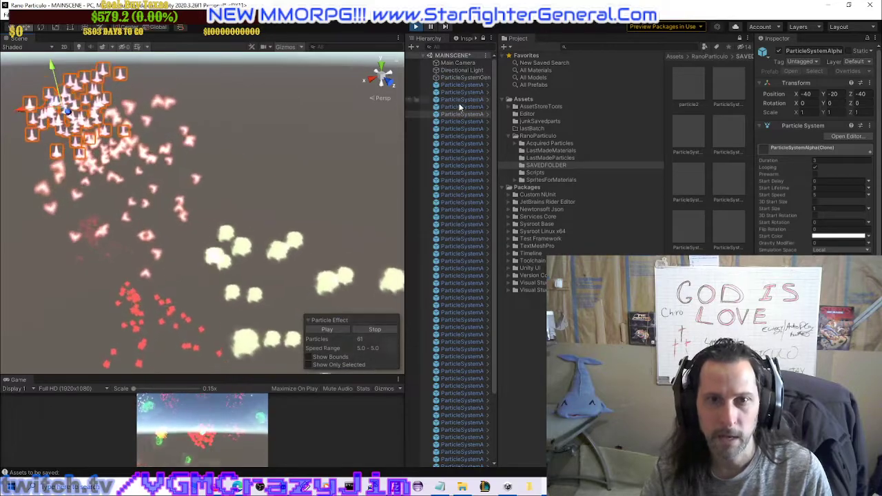
{"action": "left_click_drag", "start_coordinate": [560, 150], "coordinate": [553, 167]}
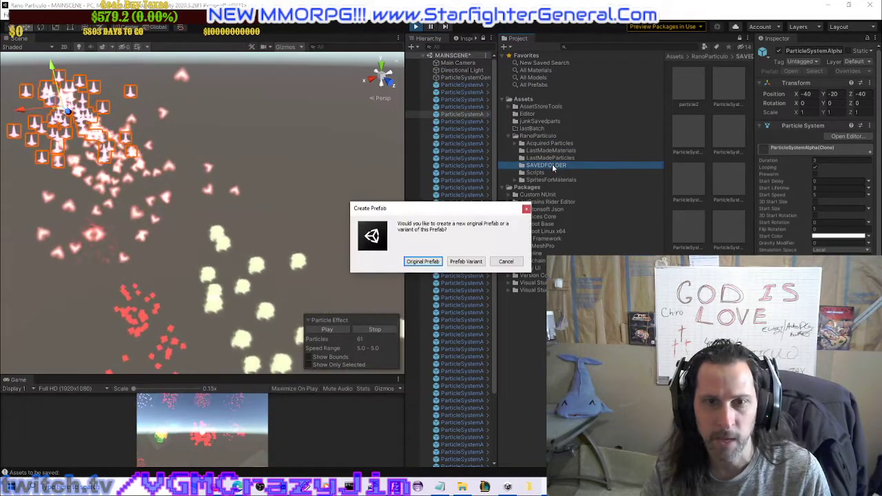
{"action": "left_click", "coordinate": [423, 261]}
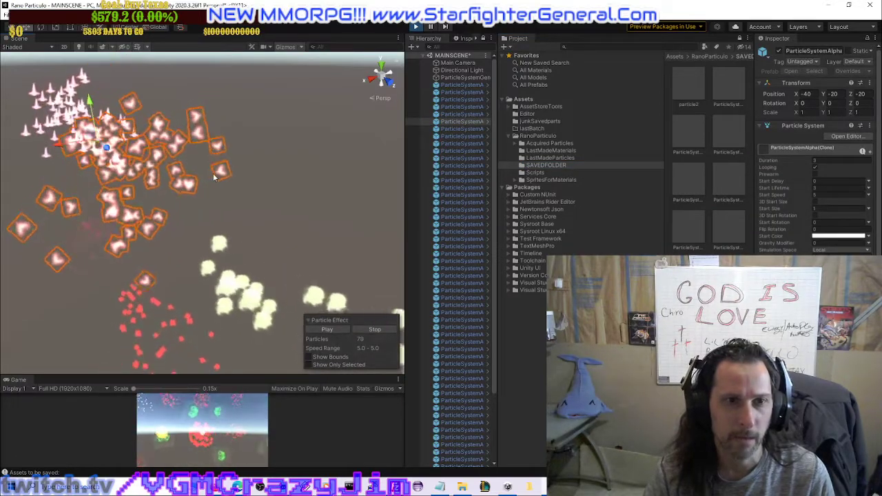
{"action": "left_click_drag", "start_coordinate": [469, 121], "coordinate": [547, 167]}
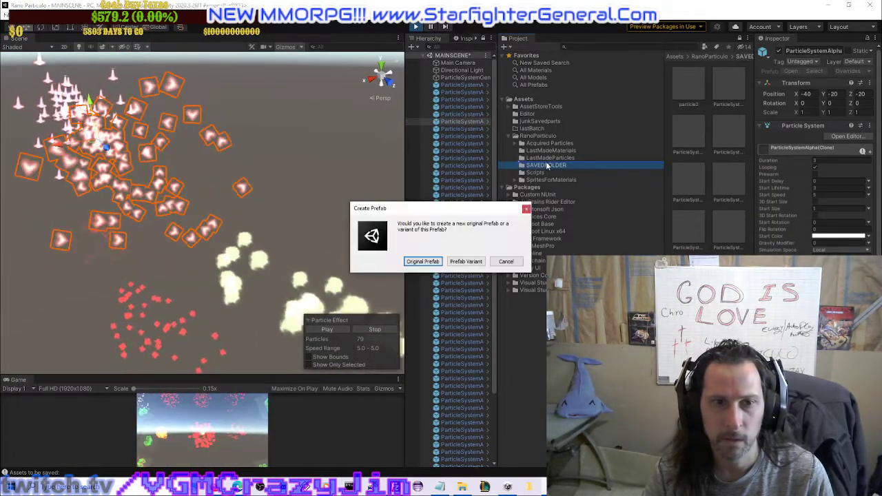
{"action": "left_click", "coordinate": [428, 261]}
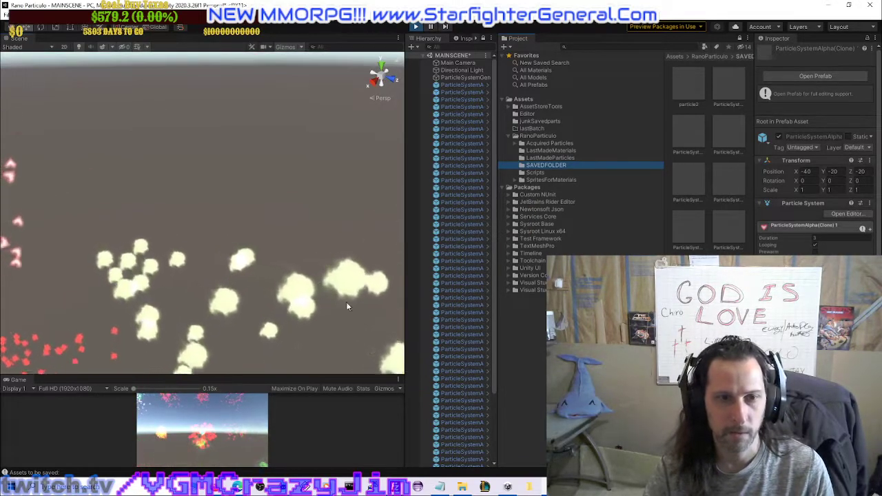
Save the small glowing pink-white oval particle system as an original prefab in SAVEDFOLDER.
{"action": "scroll", "coordinate": [323, 295], "scroll_direction": "down", "scroll_amount": 5}
{"action": "right_click_drag", "start_coordinate": [323, 295], "coordinate": [339, 270]}
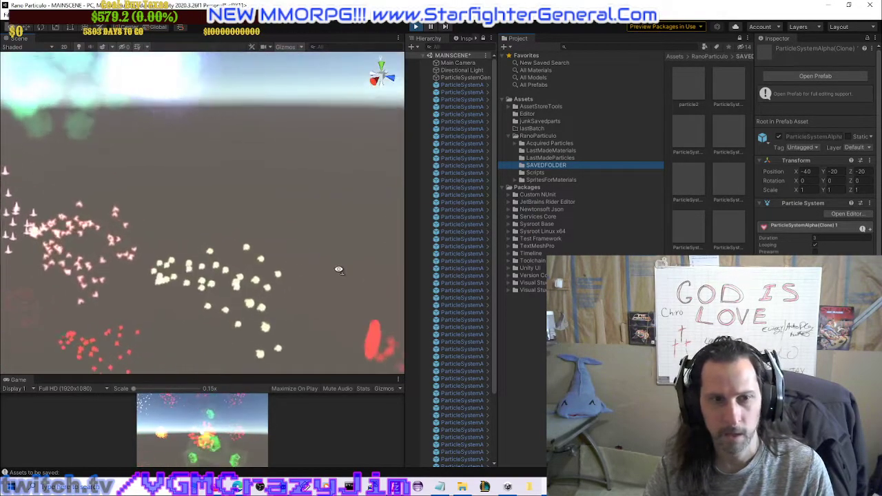
{"action": "right_click_drag", "start_coordinate": [255, 292], "coordinate": [45, 288]}
{"action": "right_click_drag", "start_coordinate": [283, 281], "coordinate": [210, 221]}
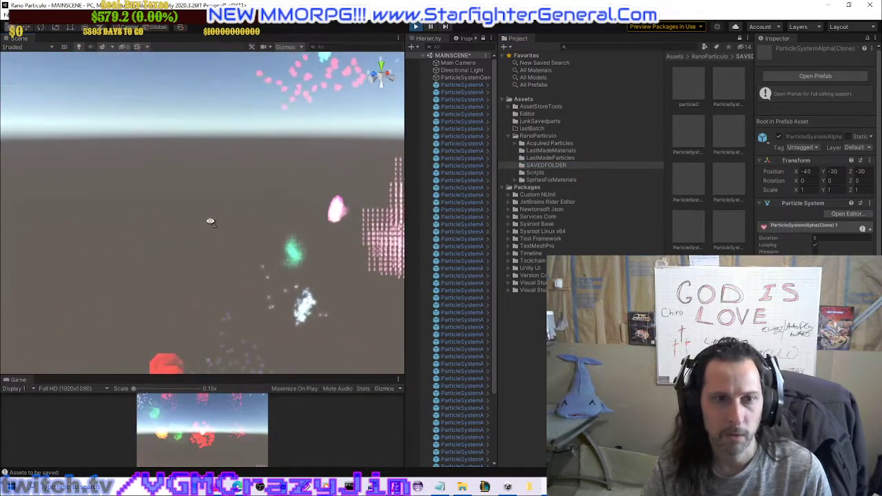
{"action": "left_click", "coordinate": [334, 209]}
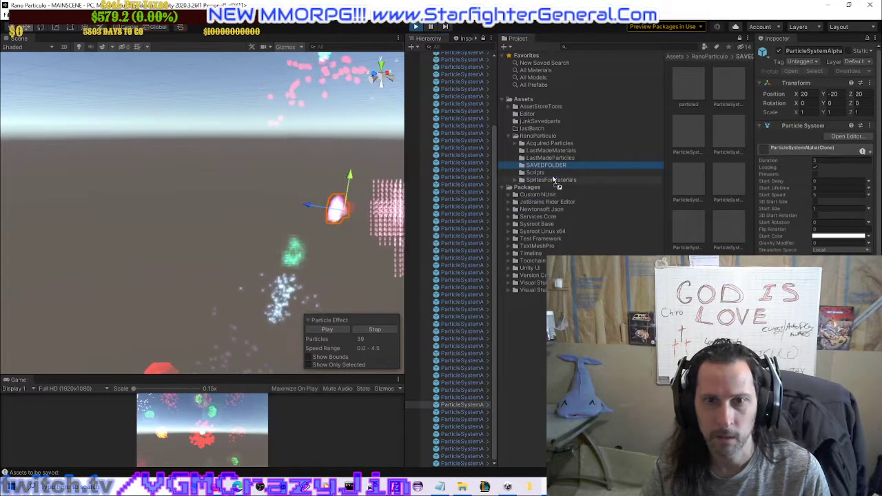
{"action": "left_click_drag", "start_coordinate": [555, 181], "coordinate": [551, 169]}
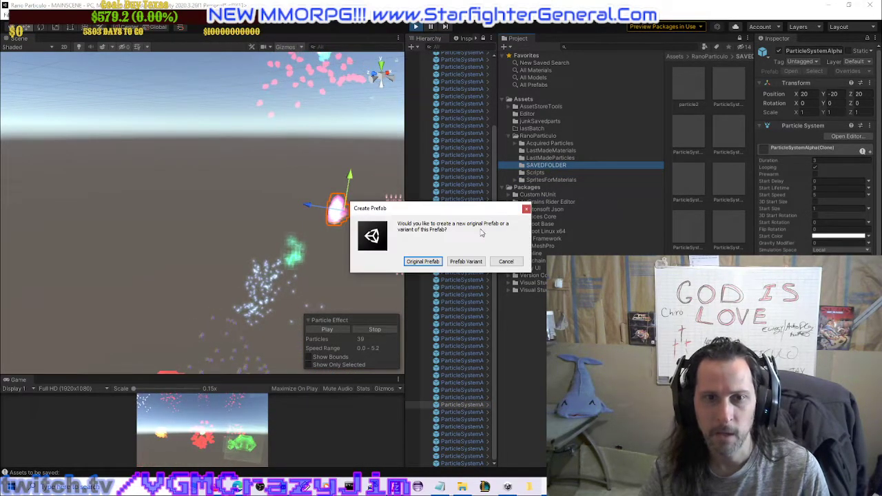
{"action": "left_click", "coordinate": [423, 262]}
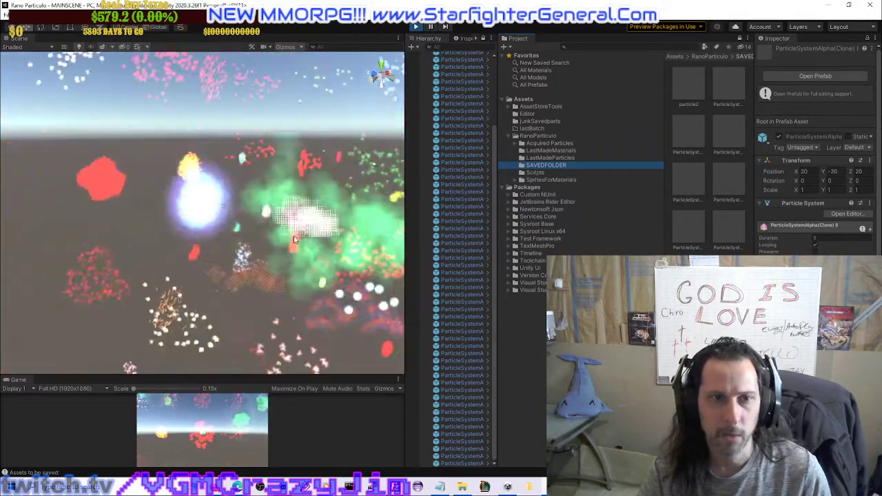
Save the large glowing blue-white particle system as an original prefab in SAVEDFOLDER.
{"action": "scroll", "coordinate": [293, 239], "scroll_direction": "up", "scroll_amount": 2}
{"action": "left_click", "coordinate": [198, 191]}
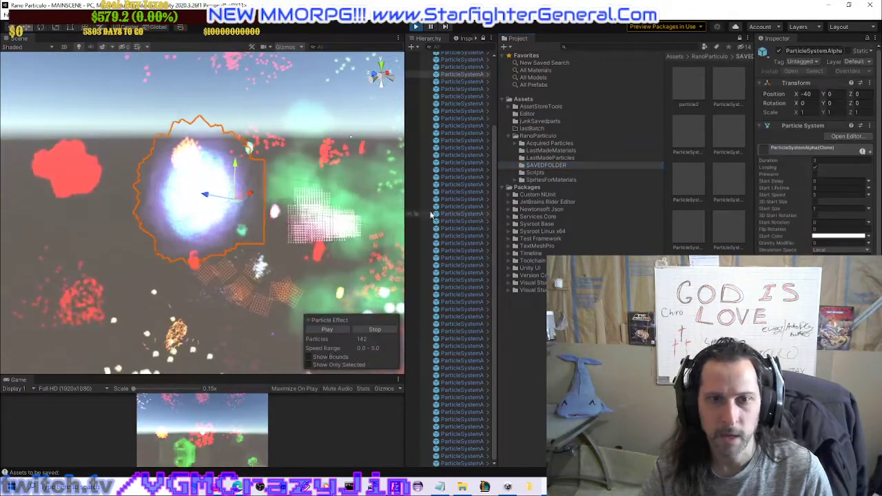
{"action": "left_click", "coordinate": [475, 75]}
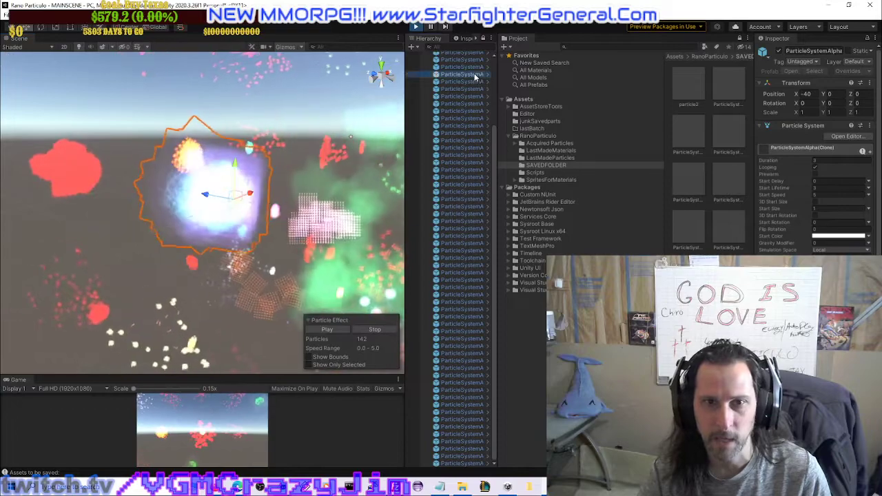
{"action": "left_click", "coordinate": [544, 167]}
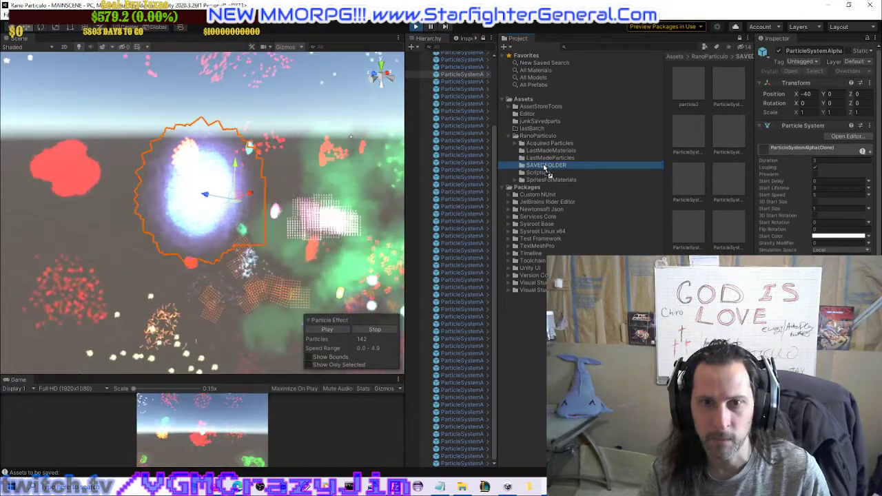
{"action": "left_click_drag", "start_coordinate": [546, 171], "coordinate": [546, 169]}
{"action": "left_click", "coordinate": [422, 262]}
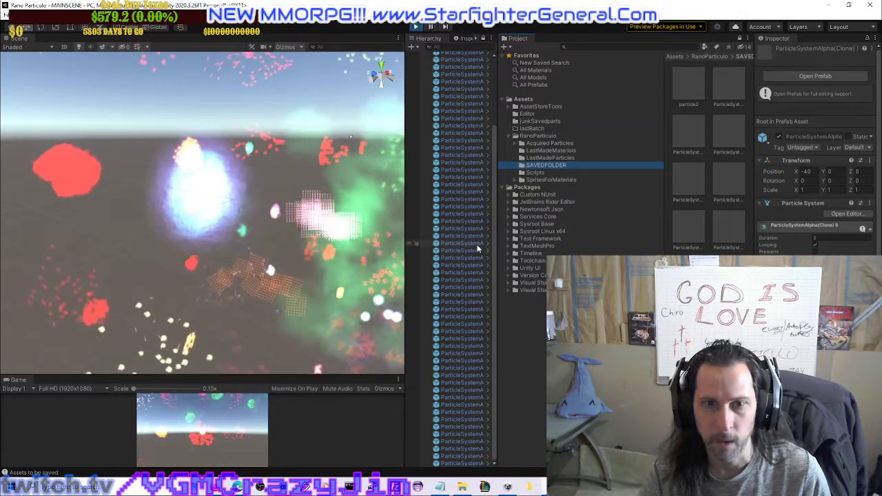
Stop the scene and examine the particle generator's sprite lists, spawn array sizes, spacing and random color range settings.
{"action": "left_click_drag", "start_coordinate": [494, 239], "coordinate": [481, 137]}
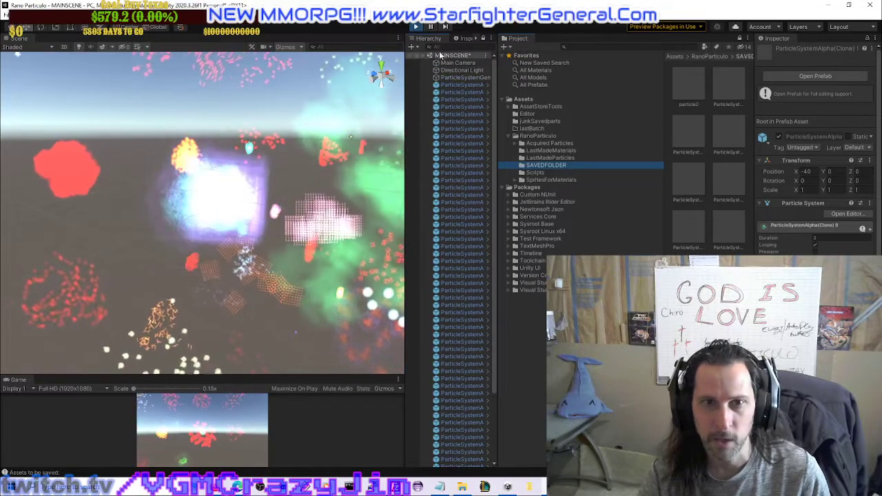
{"action": "left_click", "coordinate": [417, 25]}
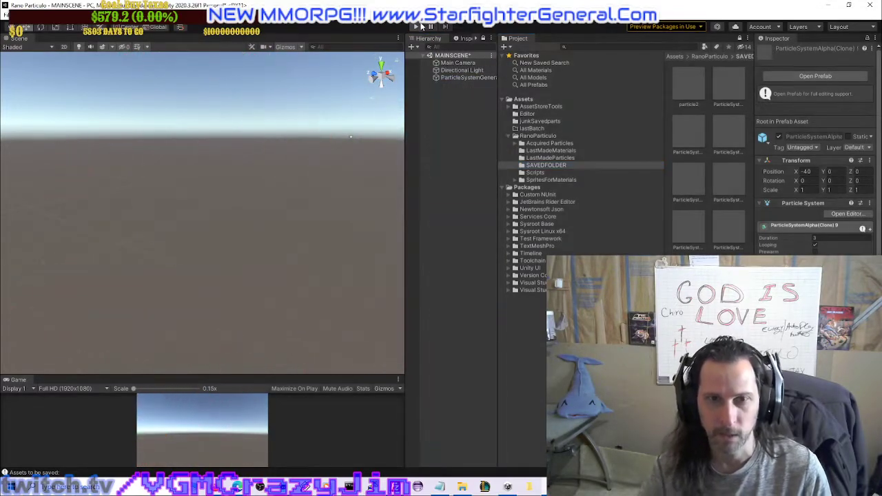
{"action": "left_click", "coordinate": [454, 80]}
{"action": "scroll", "coordinate": [827, 206], "scroll_direction": "down", "scroll_amount": 4}
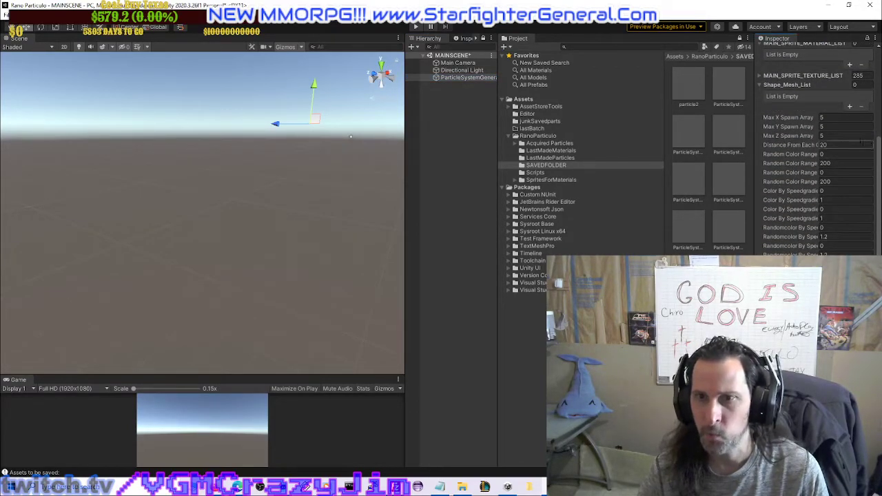
{"action": "scroll", "coordinate": [848, 143], "scroll_direction": "up", "scroll_amount": 4}
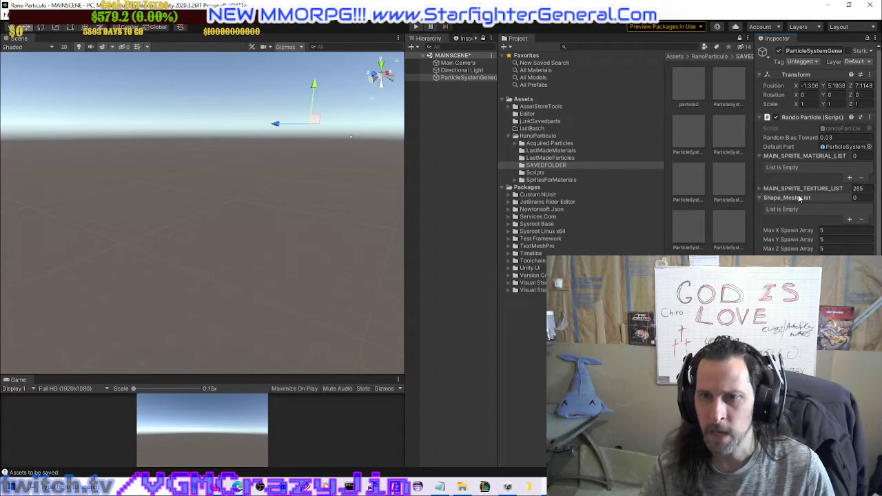
{"action": "scroll", "coordinate": [792, 233], "scroll_direction": "down", "scroll_amount": 4}
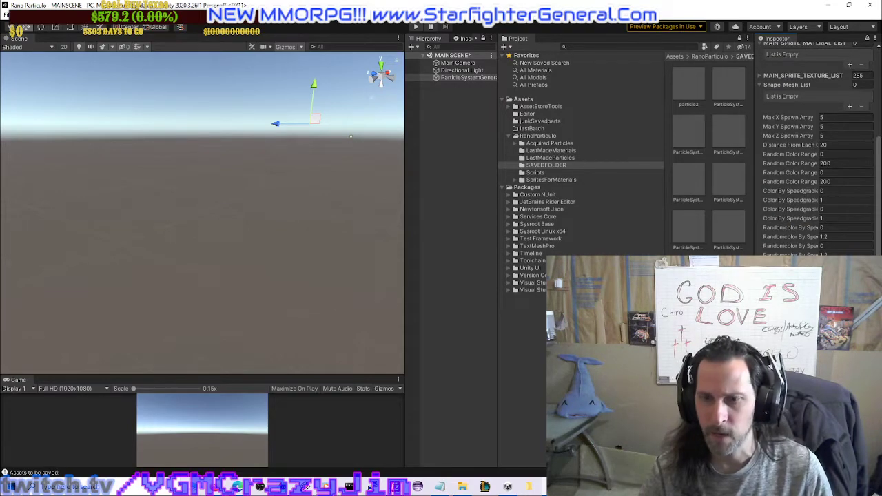
{"action": "scroll", "coordinate": [813, 148], "scroll_direction": "up", "scroll_amount": 4}
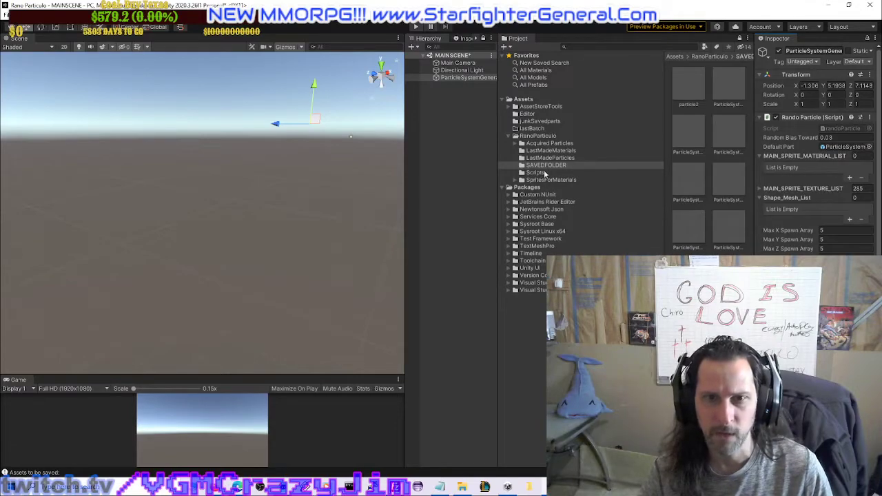
Place particle2 and the next two saved prefabs from SAVEDFOLDER in the empty scene to preview them.
{"action": "left_click_drag", "start_coordinate": [688, 86], "coordinate": [349, 202]}
{"action": "right_click_drag", "start_coordinate": [350, 148], "coordinate": [391, 149]}
{"action": "right_click_drag", "start_coordinate": [322, 226], "coordinate": [175, 252]}
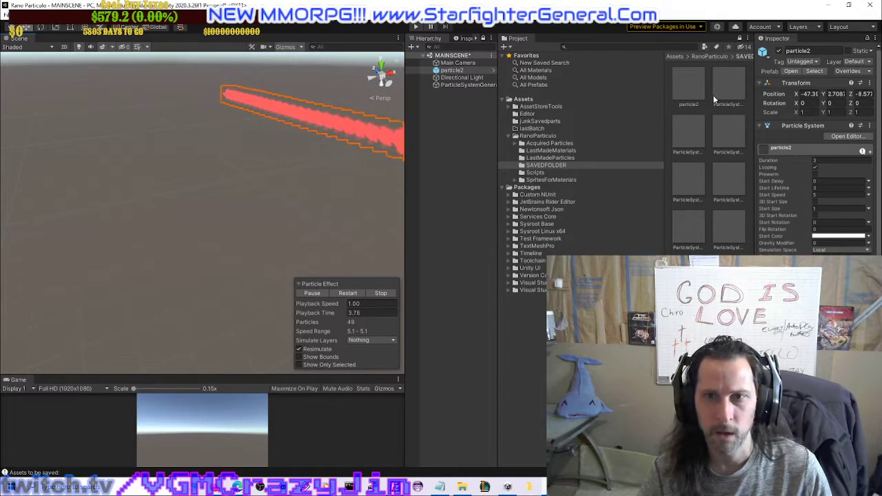
{"action": "left_click_drag", "start_coordinate": [728, 85], "coordinate": [218, 229]}
{"action": "scroll", "coordinate": [218, 228], "scroll_direction": "down", "scroll_amount": 3}
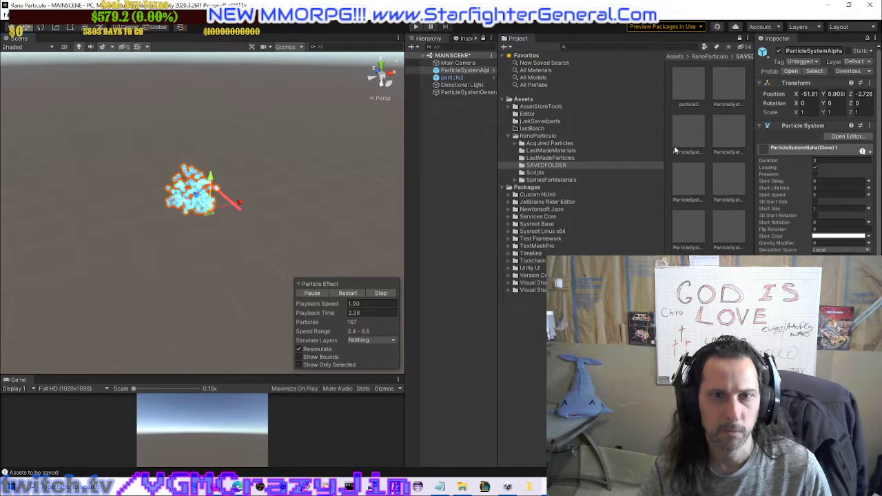
{"action": "left_click_drag", "start_coordinate": [418, 102], "coordinate": [345, 150]}
{"action": "right_click_drag", "start_coordinate": [345, 150], "coordinate": [353, 169]}
{"action": "scroll", "coordinate": [332, 141], "scroll_direction": "down", "scroll_amount": 5}
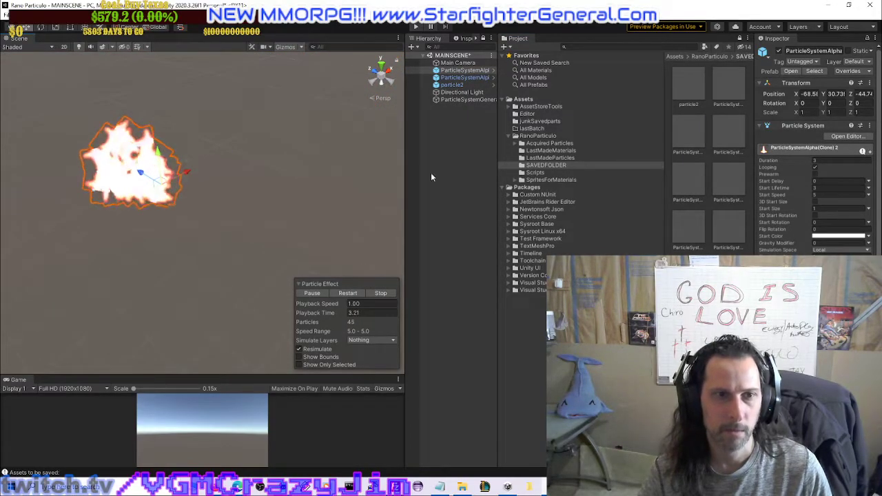
Place the saved yellow grid prefab and the three prefabs following it in SAVEDFOLDER in the scene.
{"action": "mouse_move", "coordinate": [688, 138]}
{"action": "left_mouse_down"}
{"action": "mouse_move", "coordinate": [314, 131]}
{"action": "mouse_move", "coordinate": [306, 121]}
{"action": "mouse_move", "coordinate": [302, 156]}
{"action": "left_mouse_up"}
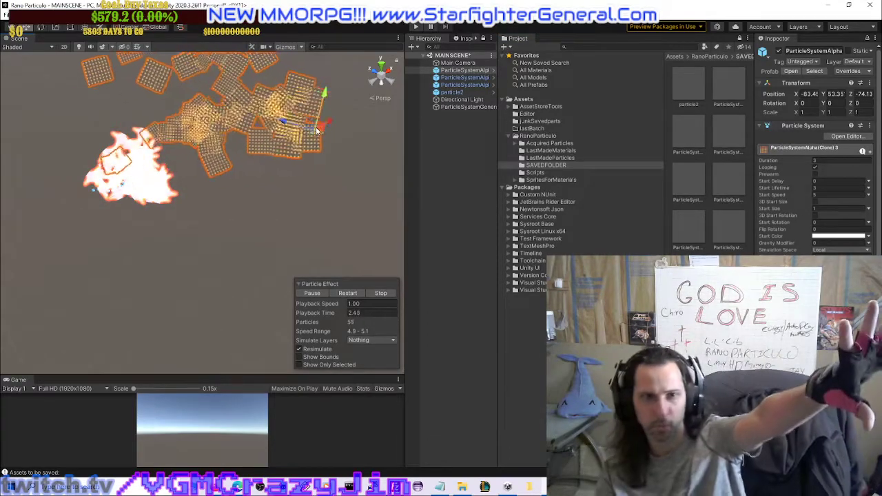
{"action": "mouse_move", "coordinate": [681, 166]}
{"action": "left_mouse_down"}
{"action": "mouse_move", "coordinate": [270, 213]}
{"action": "mouse_move", "coordinate": [275, 222]}
{"action": "left_mouse_up"}
{"action": "mouse_move", "coordinate": [731, 175]}
{"action": "left_mouse_down"}
{"action": "mouse_move", "coordinate": [178, 271]}
{"action": "mouse_move", "coordinate": [143, 299]}
{"action": "left_mouse_up"}
{"action": "right_click_drag", "start_coordinate": [144, 299], "coordinate": [67, 293]}
{"action": "right_click_drag", "start_coordinate": [168, 275], "coordinate": [95, 273]}
{"action": "mouse_move", "coordinate": [669, 223]}
{"action": "left_mouse_down"}
{"action": "mouse_move", "coordinate": [246, 191]}
{"action": "mouse_move", "coordinate": [231, 169]}
{"action": "mouse_move", "coordinate": [195, 217]}
{"action": "left_mouse_up"}
{"action": "scroll", "coordinate": [195, 218], "scroll_direction": "down", "scroll_amount": 2}
Place the saved white-pink cone, magenta glow and pink heart prefabs in the scene.
{"action": "left_click_drag", "start_coordinate": [720, 227], "coordinate": [353, 143]}
{"action": "right_click_drag", "start_coordinate": [375, 164], "coordinate": [451, 157]}
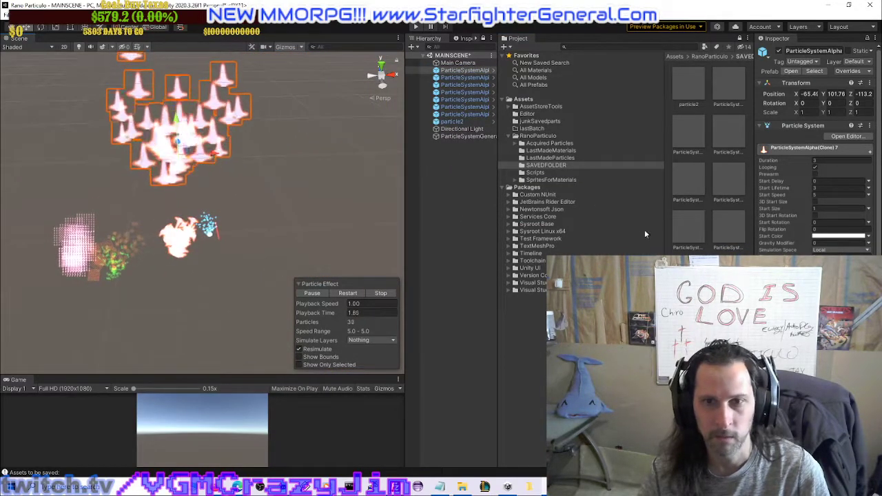
{"action": "left_click_drag", "start_coordinate": [687, 274], "coordinate": [353, 200]}
{"action": "left_click_drag", "start_coordinate": [729, 274], "coordinate": [281, 296]}
{"action": "right_click_drag", "start_coordinate": [281, 293], "coordinate": [342, 269]}
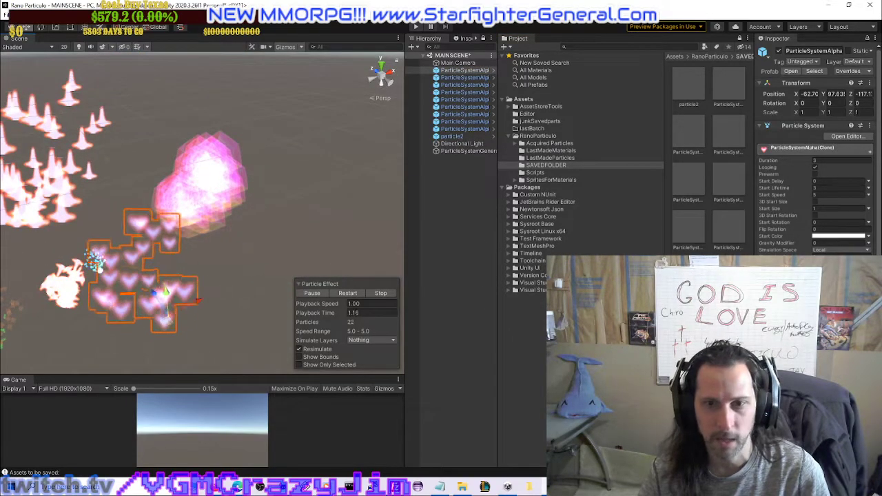
{"action": "right_click", "coordinate": [691, 88]}
{"action": "left_click", "coordinate": [743, 205]}
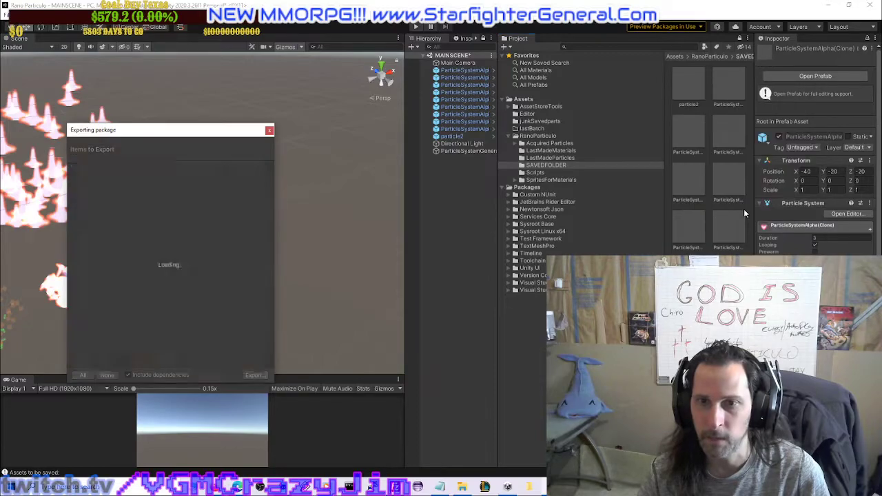
{"action": "left_click", "coordinate": [268, 131]}
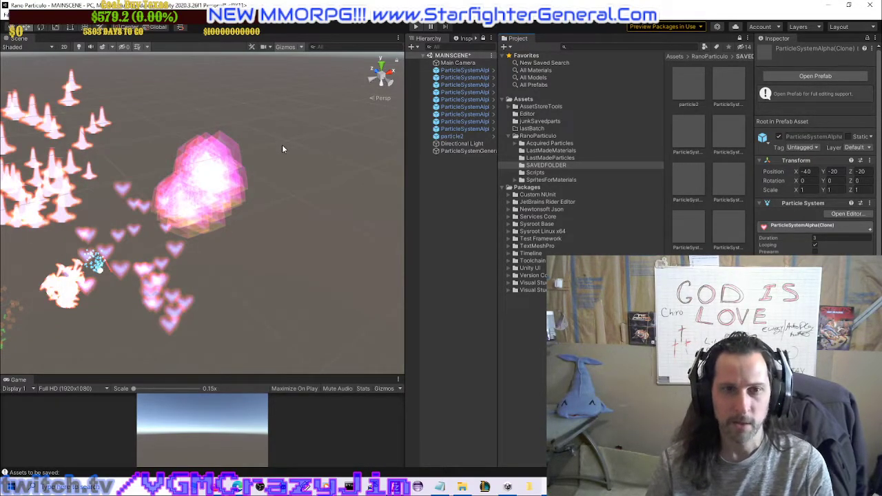
Look over the placed particle effects, then delete all the preview instances, including particle2, from the scene.
{"action": "right_click_drag", "start_coordinate": [283, 148], "coordinate": [295, 90]}
{"action": "scroll", "coordinate": [295, 91], "scroll_direction": "down", "scroll_amount": 5}
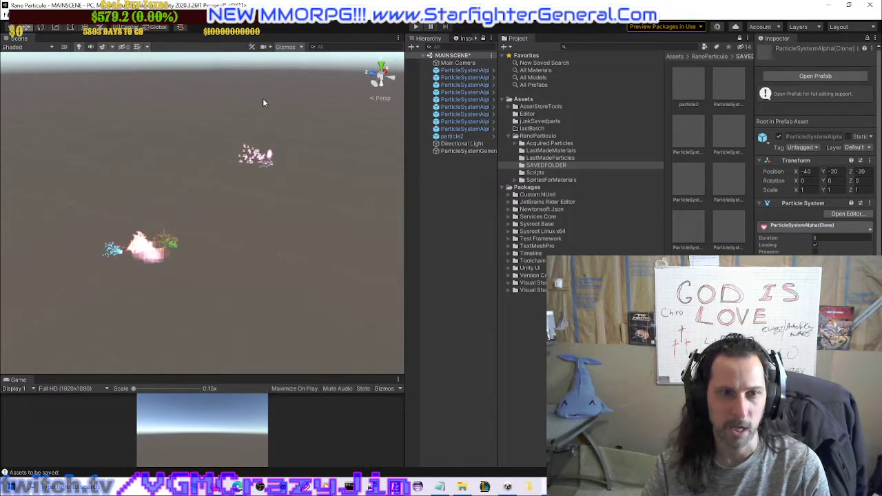
{"action": "scroll", "coordinate": [206, 164], "scroll_direction": "up", "scroll_amount": 5}
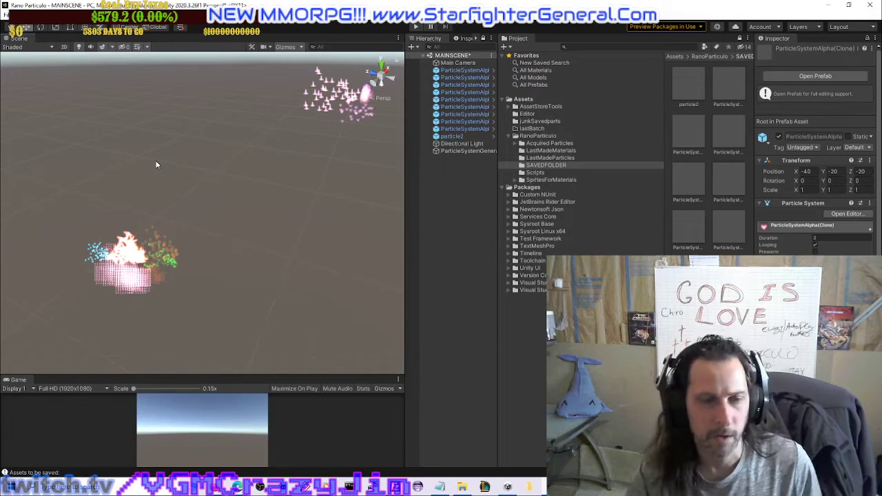
{"action": "right_click_drag", "start_coordinate": [328, 181], "coordinate": [329, 162]}
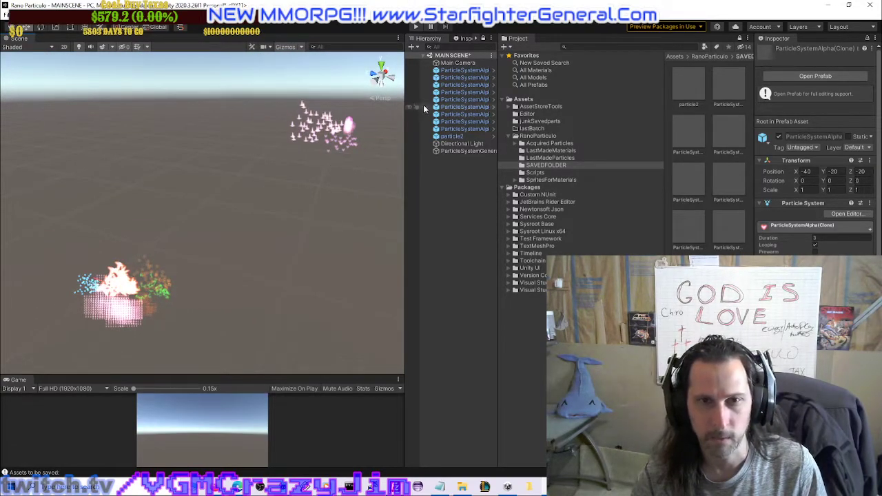
{"action": "left_click", "coordinate": [466, 71]}
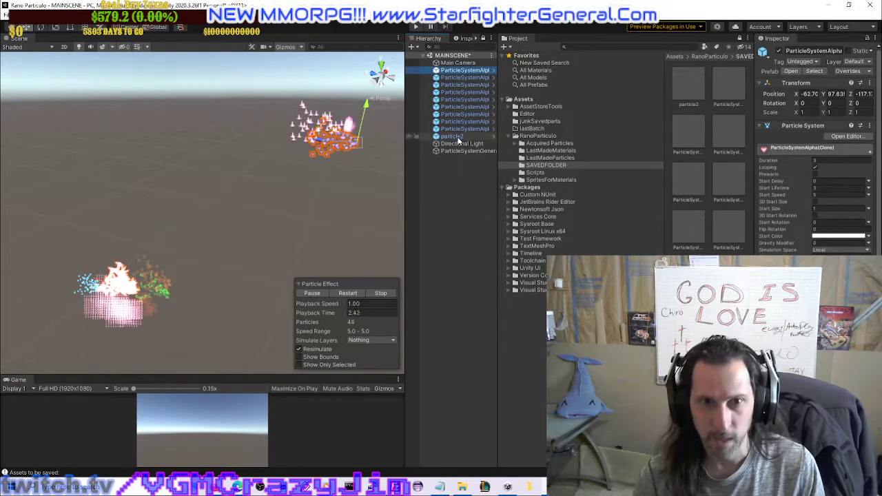
{"action": "left_click", "coordinate": [461, 138], "text": "shift"}
{"action": "key", "text": "Delete"}
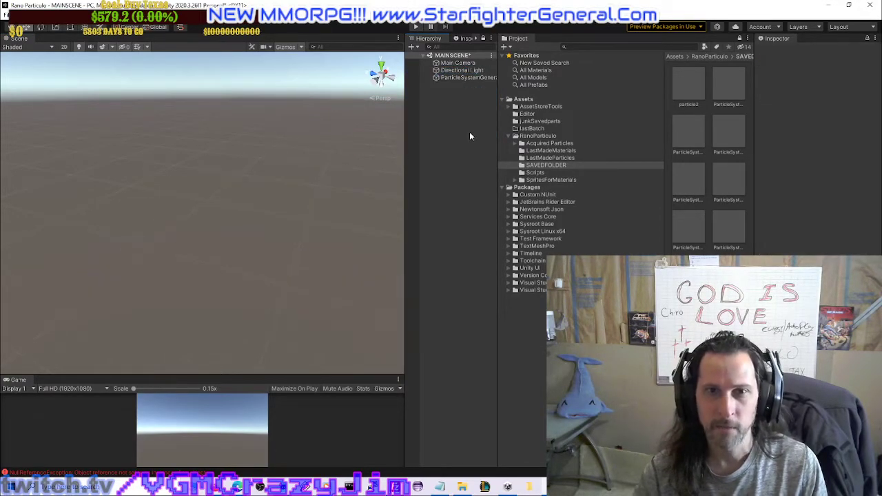
Review the Rando Particle script settings on the ParticleSystemGenerator object.
{"action": "left_click", "coordinate": [486, 79]}
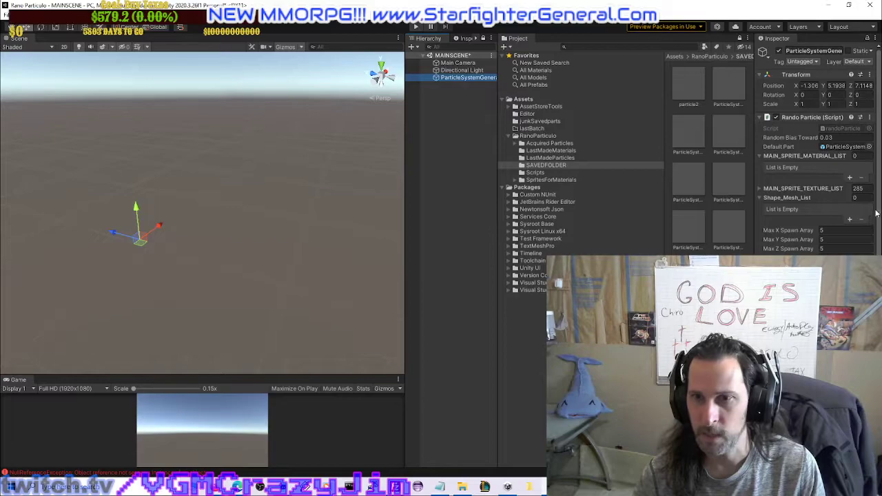
{"action": "left_click", "coordinate": [873, 117]}
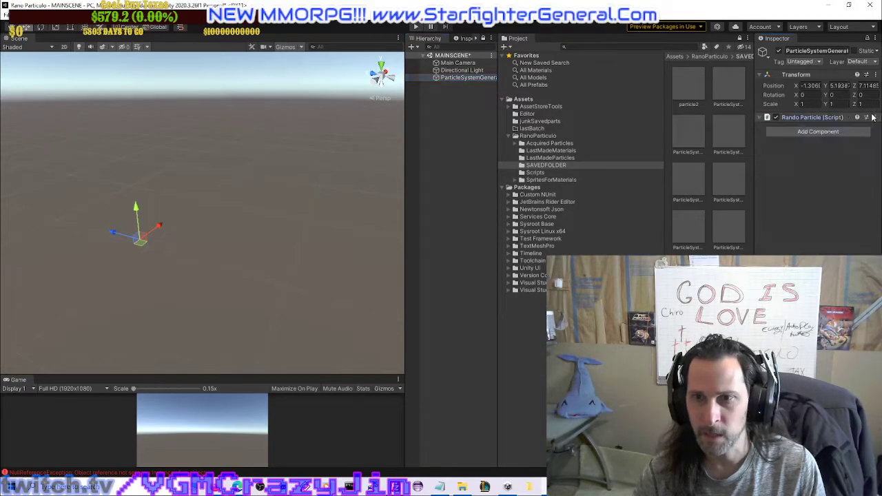
{"action": "left_click", "coordinate": [760, 118]}
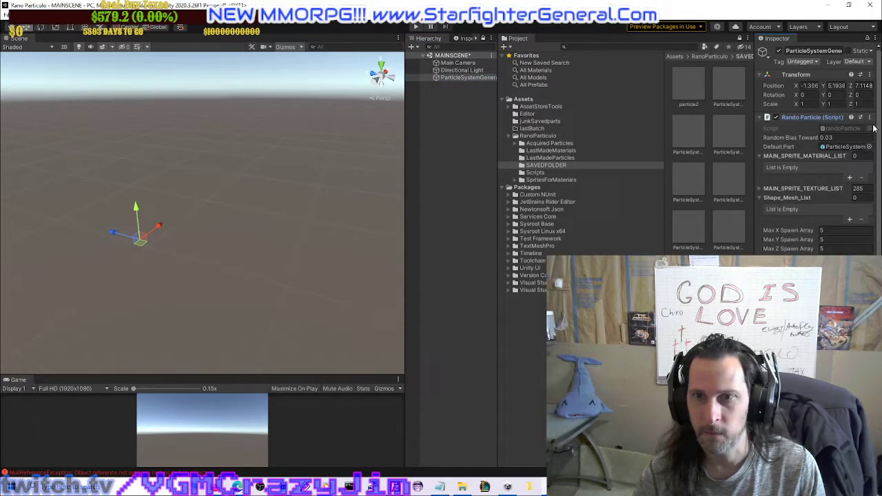
{"action": "left_click", "coordinate": [870, 119]}
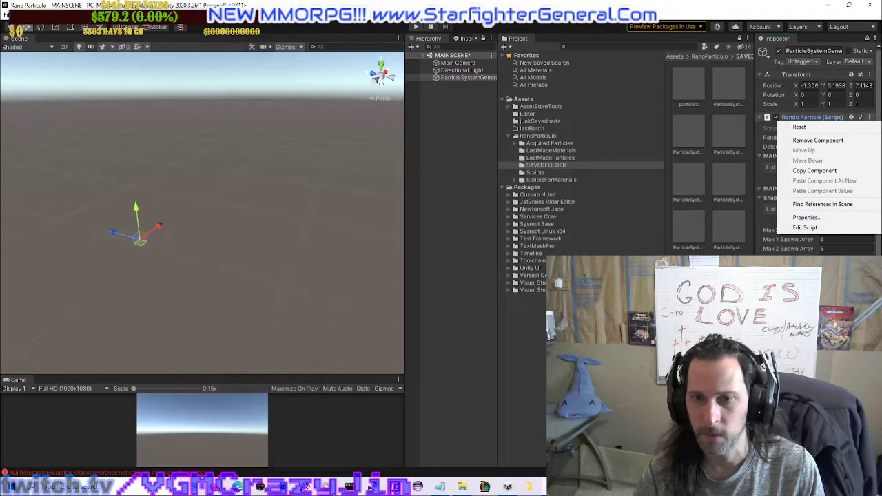
{"action": "left_click", "coordinate": [749, 196]}
{"action": "left_click", "coordinate": [468, 78]}
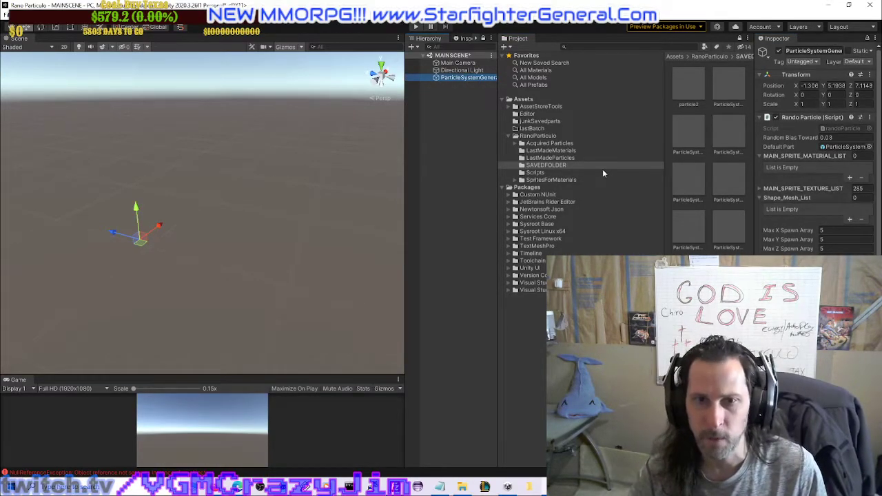
Place the saved ParticleSystemAlpha(Clone) 2 flame prefab from SAVEDFOLDER in the scene.
{"action": "left_click", "coordinate": [327, 199]}
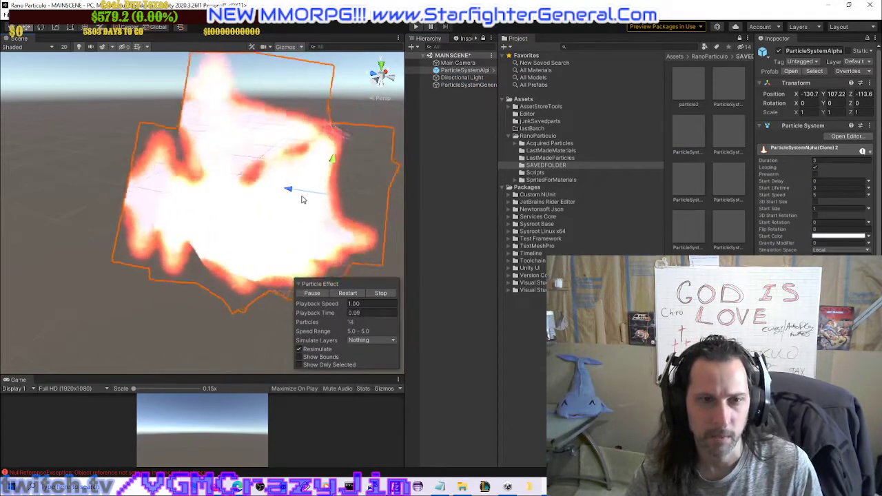
{"action": "scroll", "coordinate": [338, 199], "scroll_direction": "down", "scroll_amount": 5}
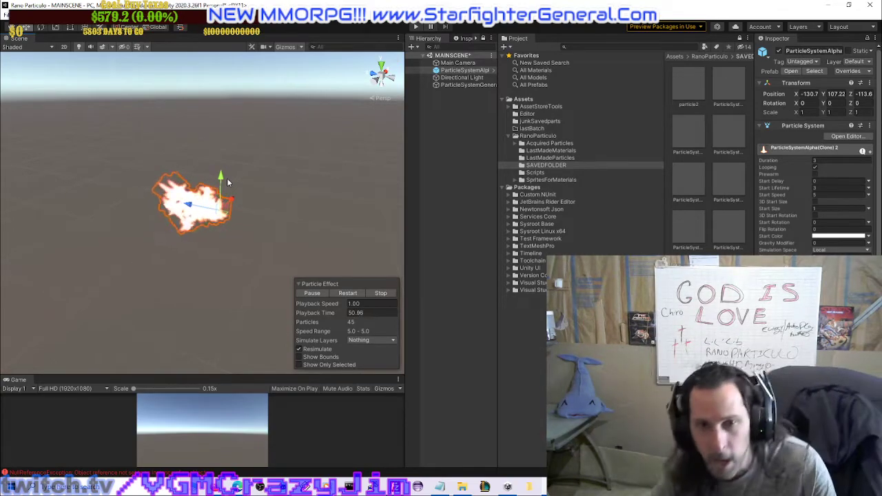
{"action": "key", "text": "alt+Tab"}
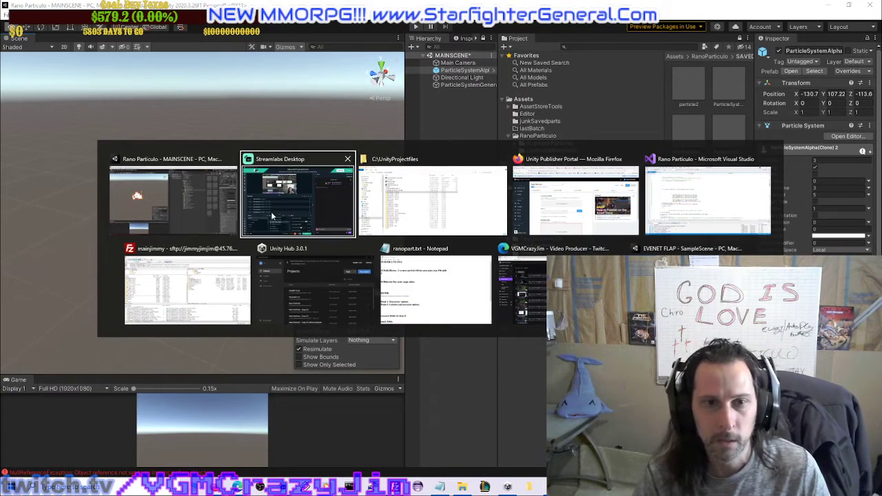
{"action": "key", "text": "alt+Tab"}
{"action": "key", "text": "alt+Tab"}
{"action": "key", "text": "alt+Tab"}
{"action": "key", "text": "alt+Tab"}
{"action": "key", "text": "alt+Tab"}
{"action": "key", "text": "alt+Tab"}
{"action": "key", "text": "alt+Tab"}
{"action": "key", "text": "alt+Tab"}
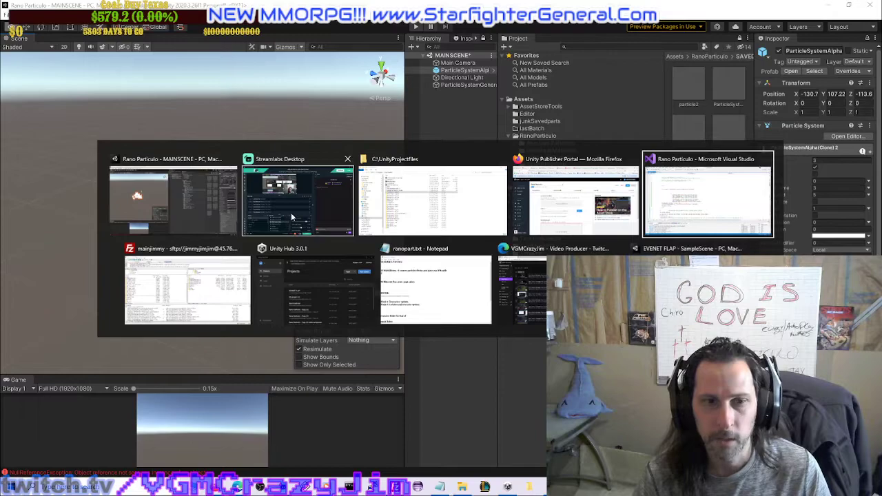
{"action": "key", "text": "alt+Tab"}
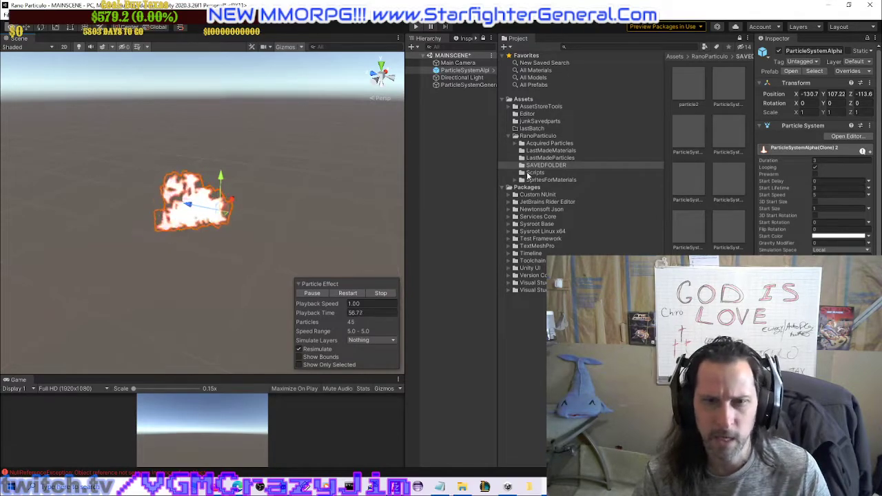
Place the particle1 1 and particle1 2 prefabs from the LastMadeParticles folder in the scene.
{"action": "left_click", "coordinate": [551, 158]}
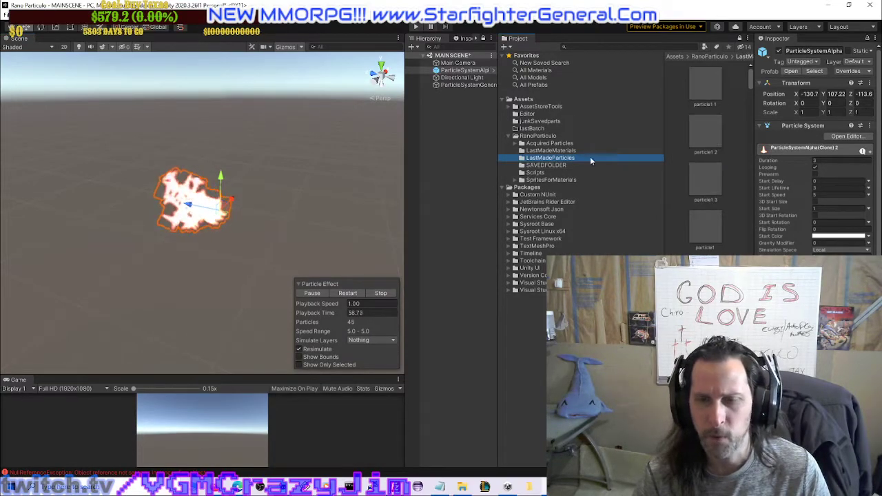
{"action": "left_click_drag", "start_coordinate": [706, 81], "coordinate": [377, 128]}
{"action": "right_click_drag", "start_coordinate": [369, 152], "coordinate": [448, 138]}
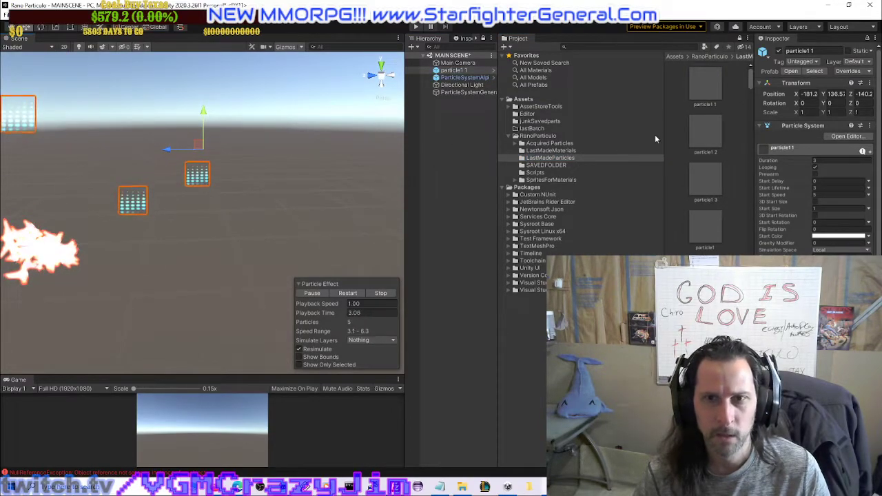
{"action": "left_click_drag", "start_coordinate": [704, 132], "coordinate": [672, 137]}
{"action": "left_click_drag", "start_coordinate": [331, 215], "coordinate": [332, 216]}
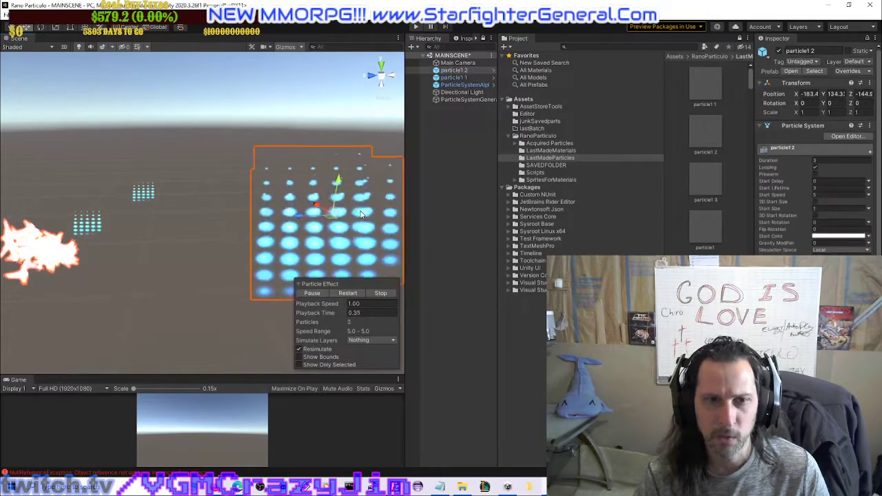
{"action": "scroll", "coordinate": [257, 228], "scroll_direction": "down", "scroll_amount": 10}
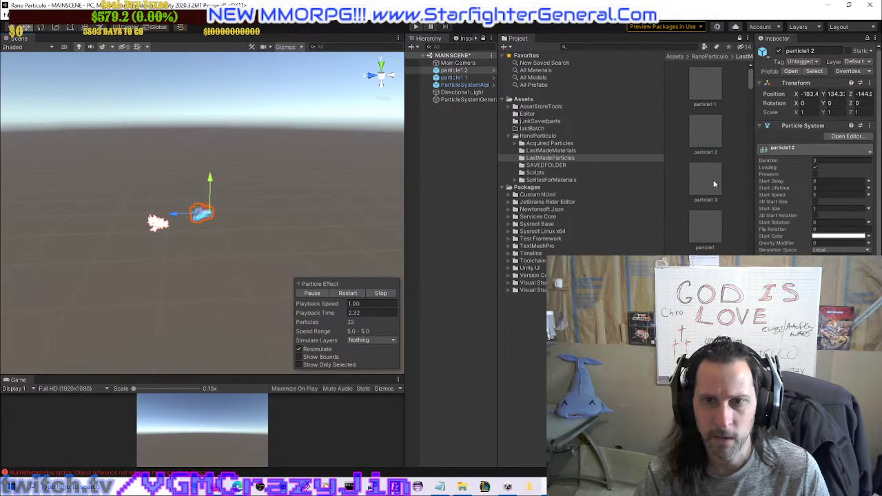
Place particle1 3, particle1, particle2 1, particle2 2 and particle2 from LastMadeParticles in the scene for preview.
{"action": "left_click_drag", "start_coordinate": [349, 230], "coordinate": [206, 214]}
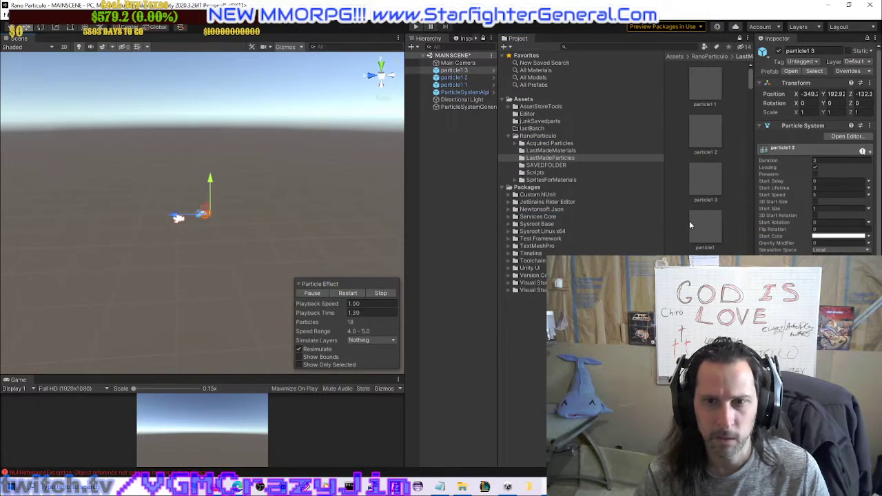
{"action": "left_click_drag", "start_coordinate": [336, 242], "coordinate": [203, 215]}
{"action": "left_click_drag", "start_coordinate": [705, 274], "coordinate": [290, 243]}
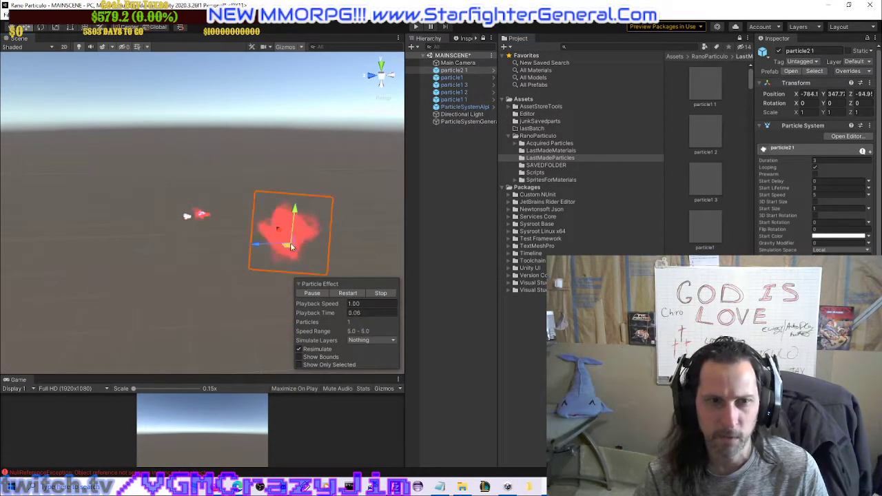
{"action": "left_click_drag", "start_coordinate": [705, 322], "coordinate": [144, 285]}
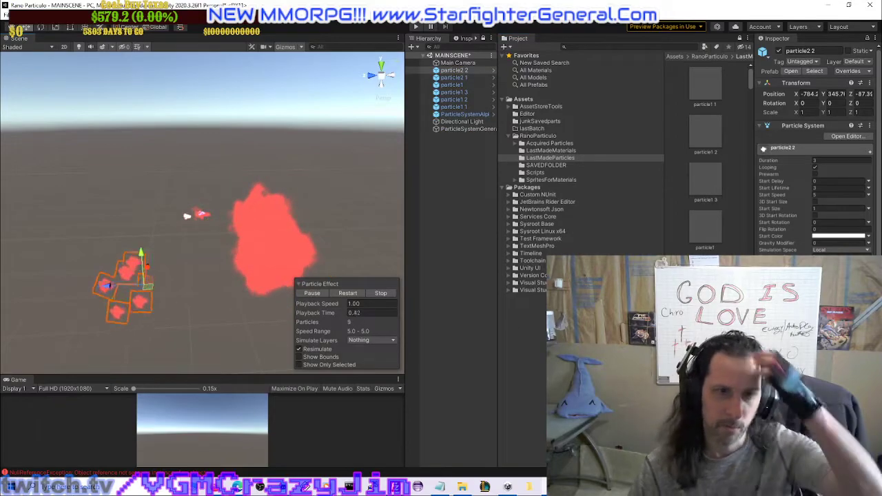
{"action": "left_click_drag", "start_coordinate": [268, 294], "coordinate": [187, 275]}
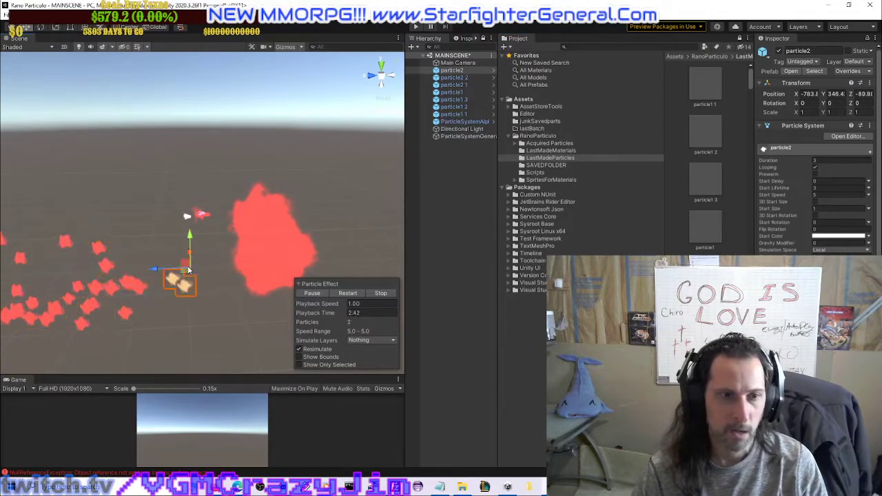